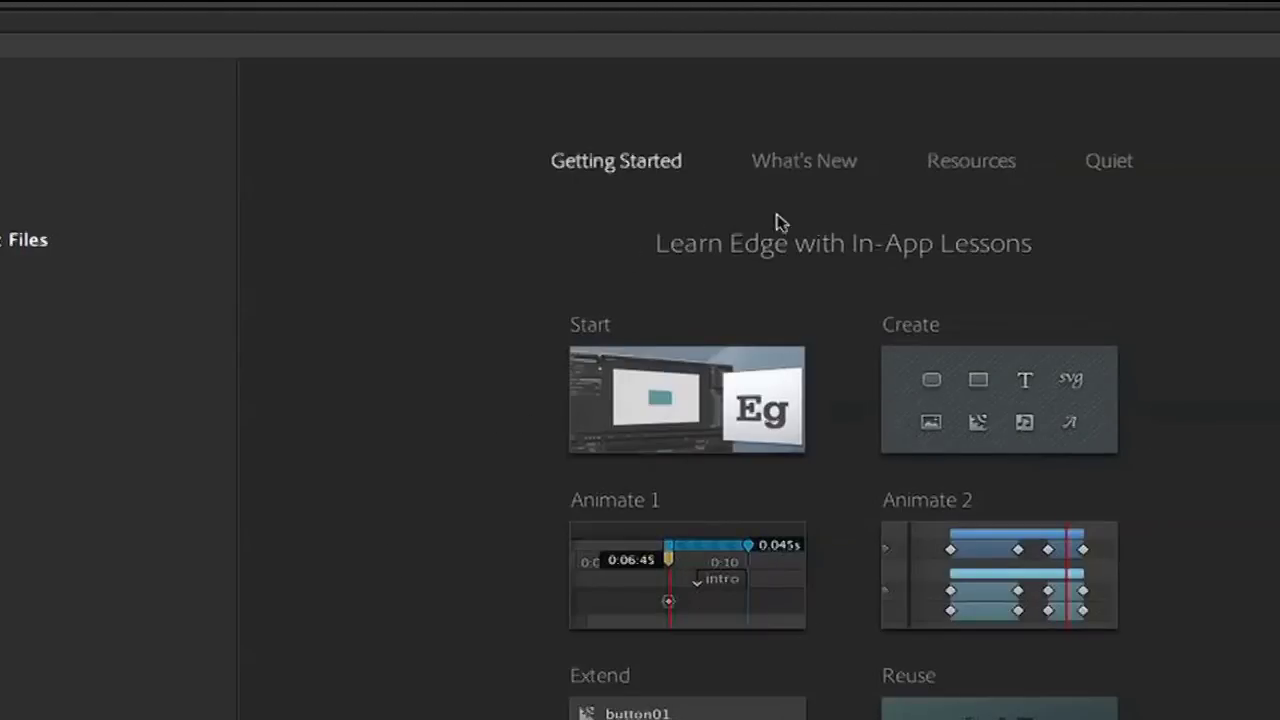
# Browse the What's New and Resources tabs of the welcome screen.
pyautogui.click(818, 168)
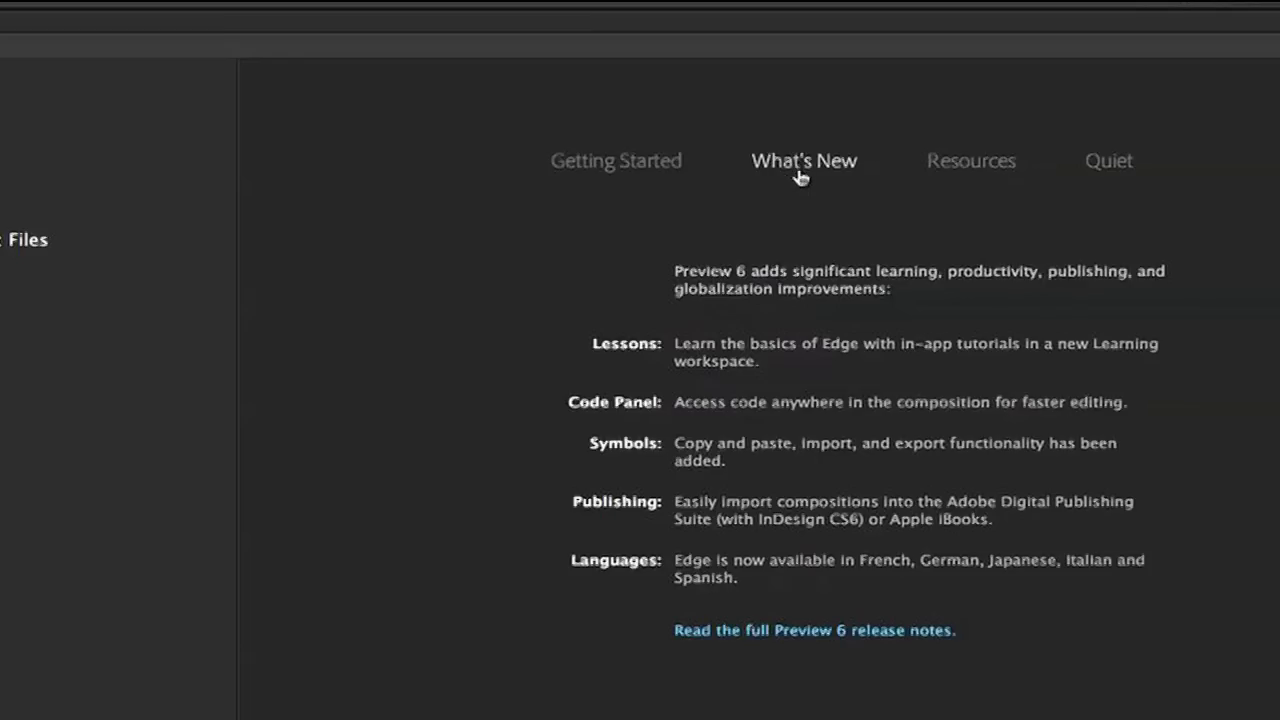
pyautogui.click(962, 163)
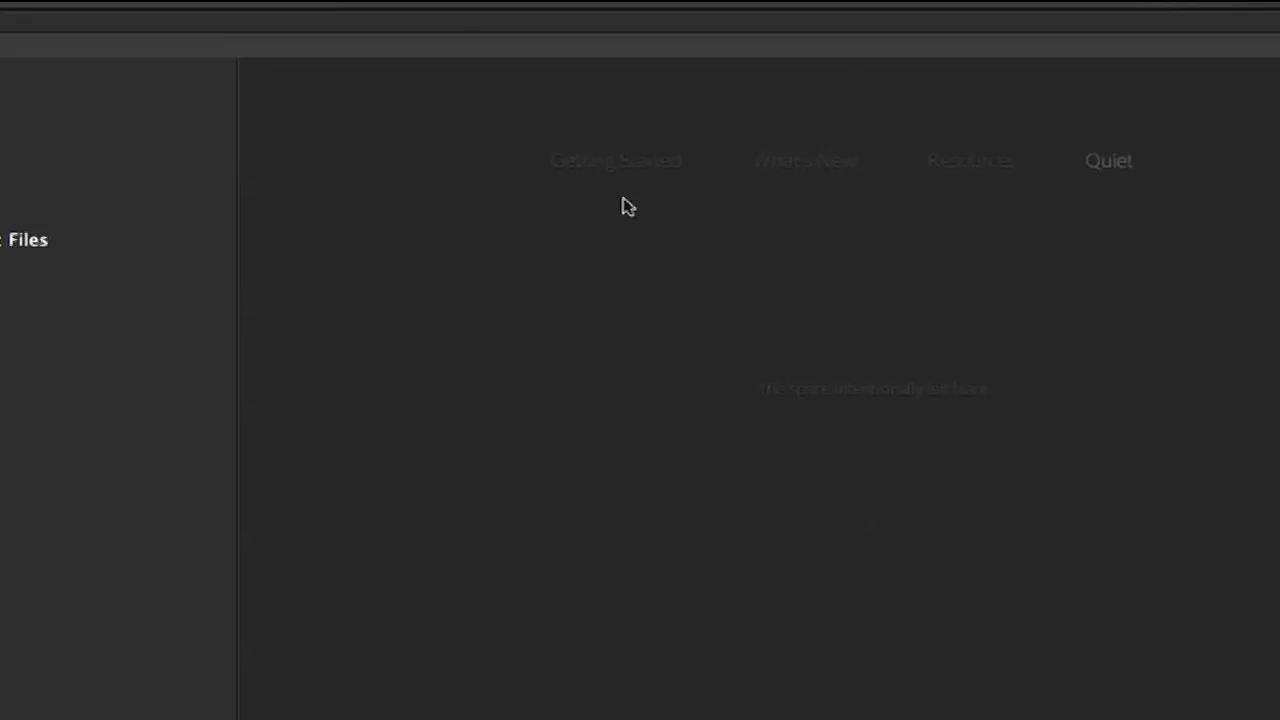
# Start the Create lesson from Getting Started and open its content_creation.html sample.
pyautogui.click(608, 170)
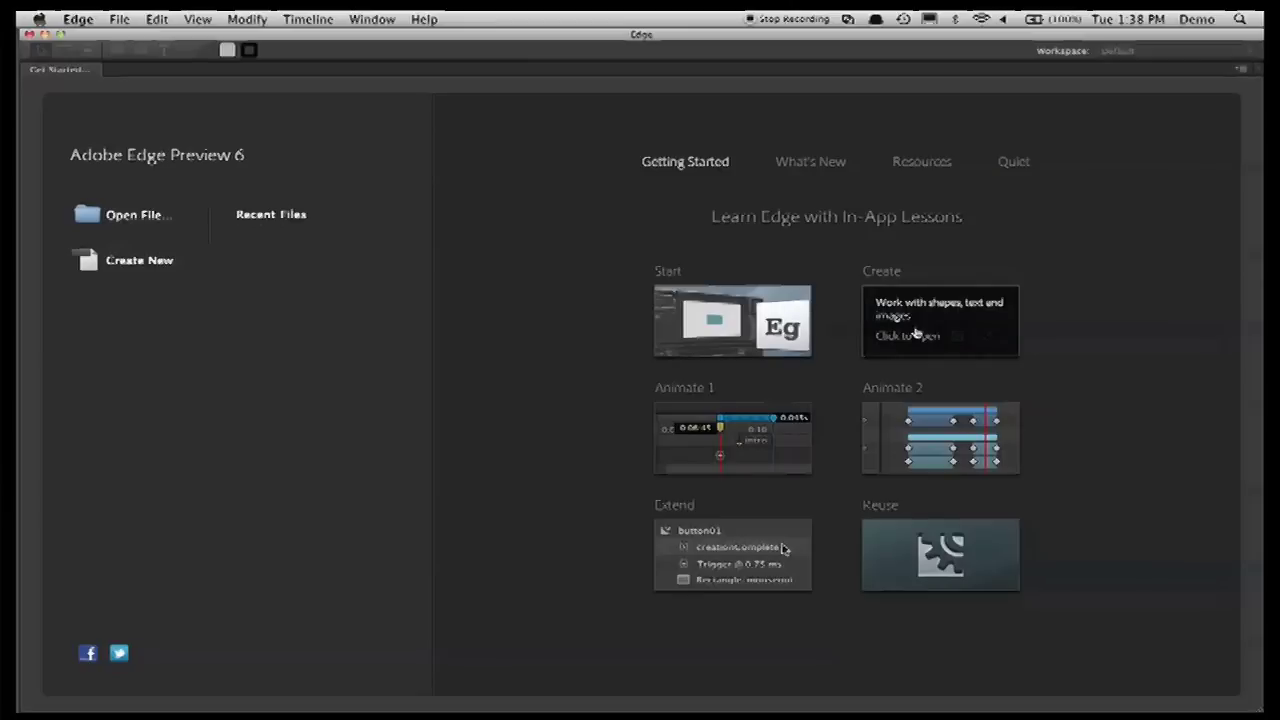
pyautogui.click(915, 333)
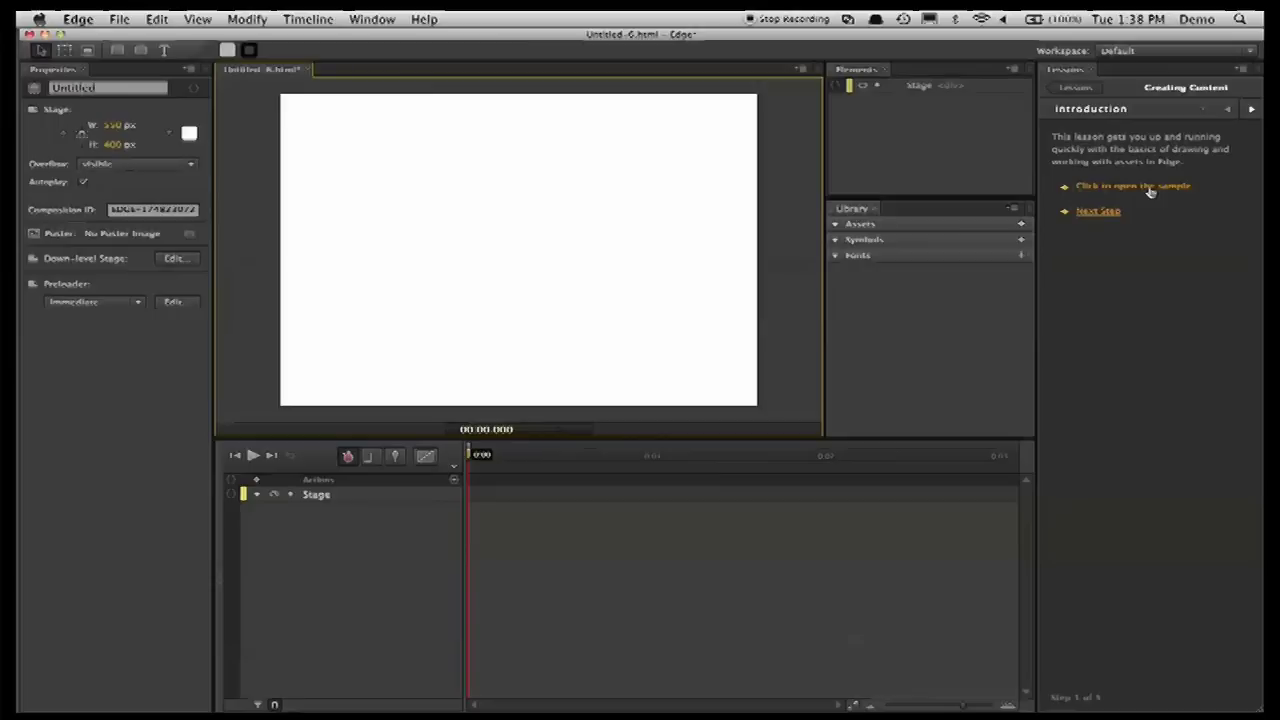
pyautogui.click(1078, 303)
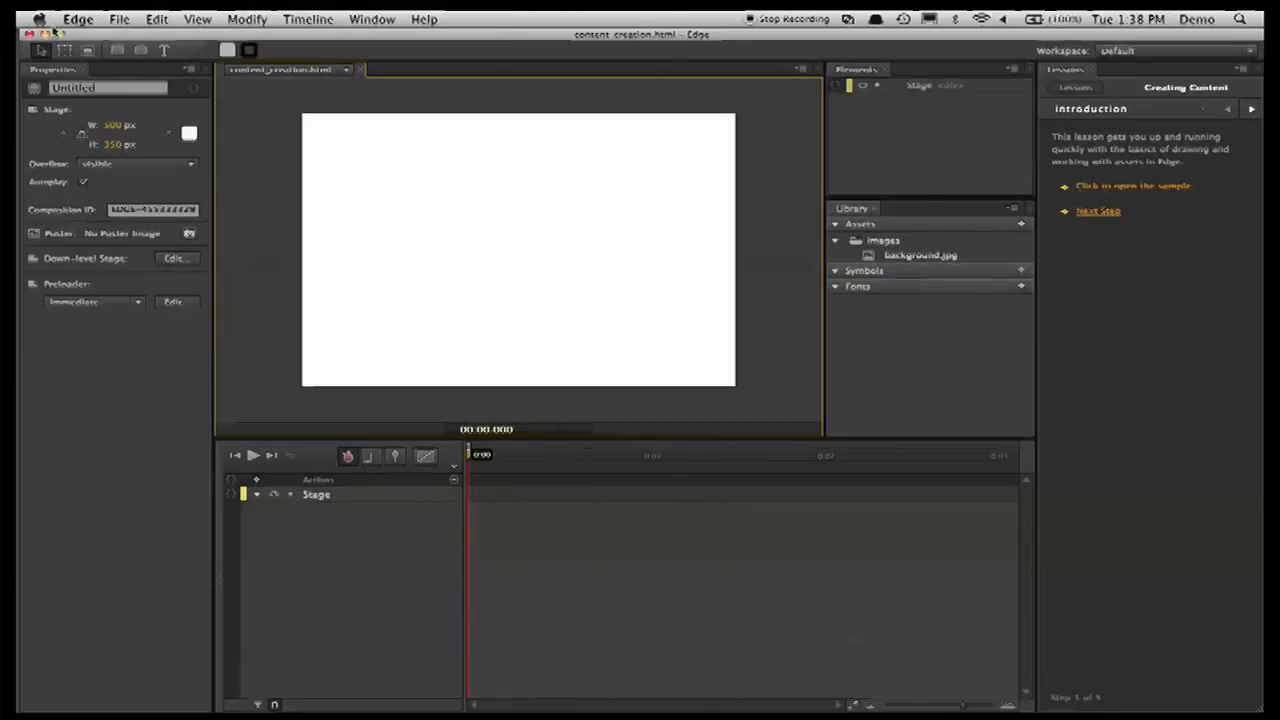
# Draw a grey rectangle and centre a 'Hello World' text element on it.
pyautogui.click(117, 50)
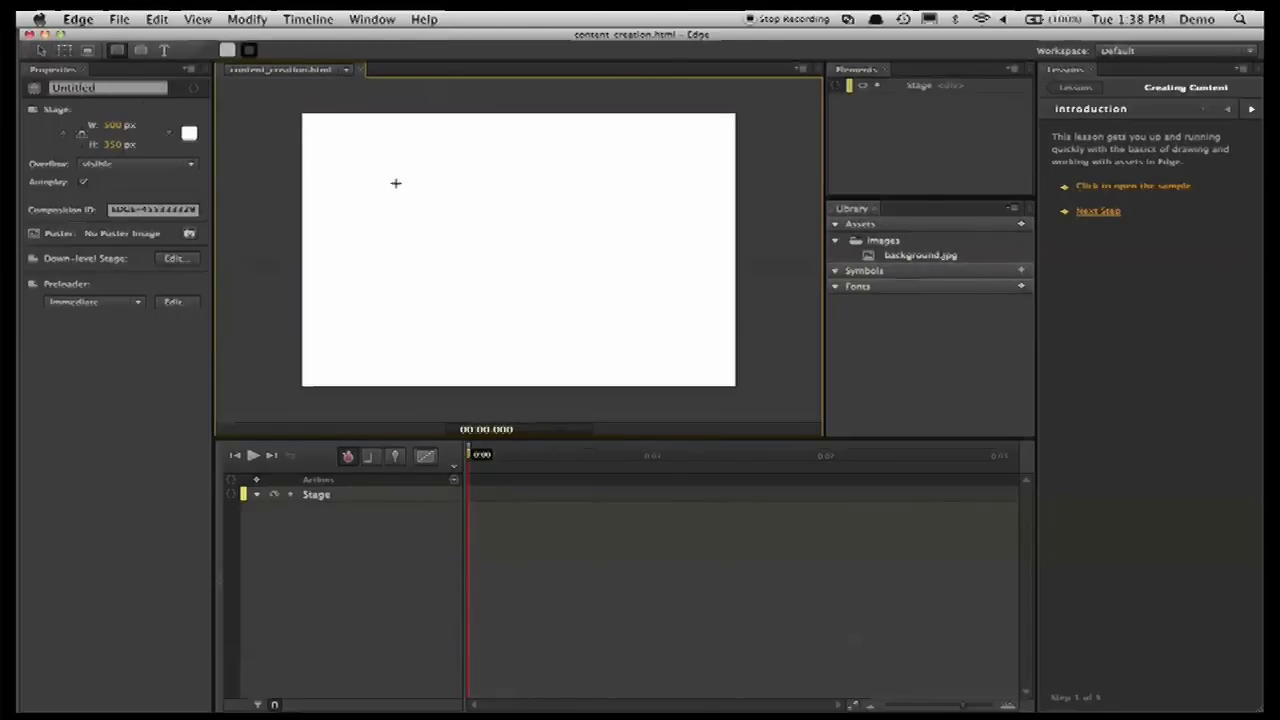
pyautogui.moveTo(402, 175)
pyautogui.mouseDown()
pyautogui.moveTo(560, 246)
pyautogui.moveTo(543, 277)
pyautogui.moveTo(557, 277)
pyautogui.mouseUp()
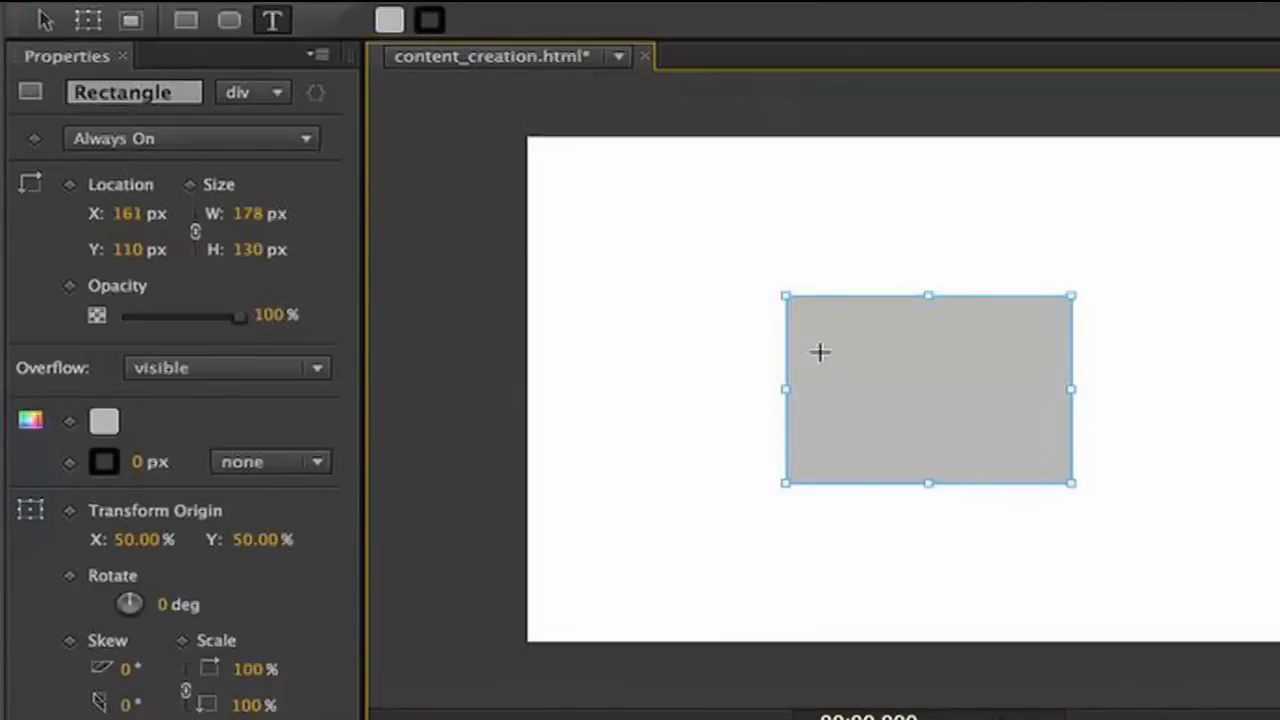
pyautogui.click(853, 361)
pyautogui.write('H')
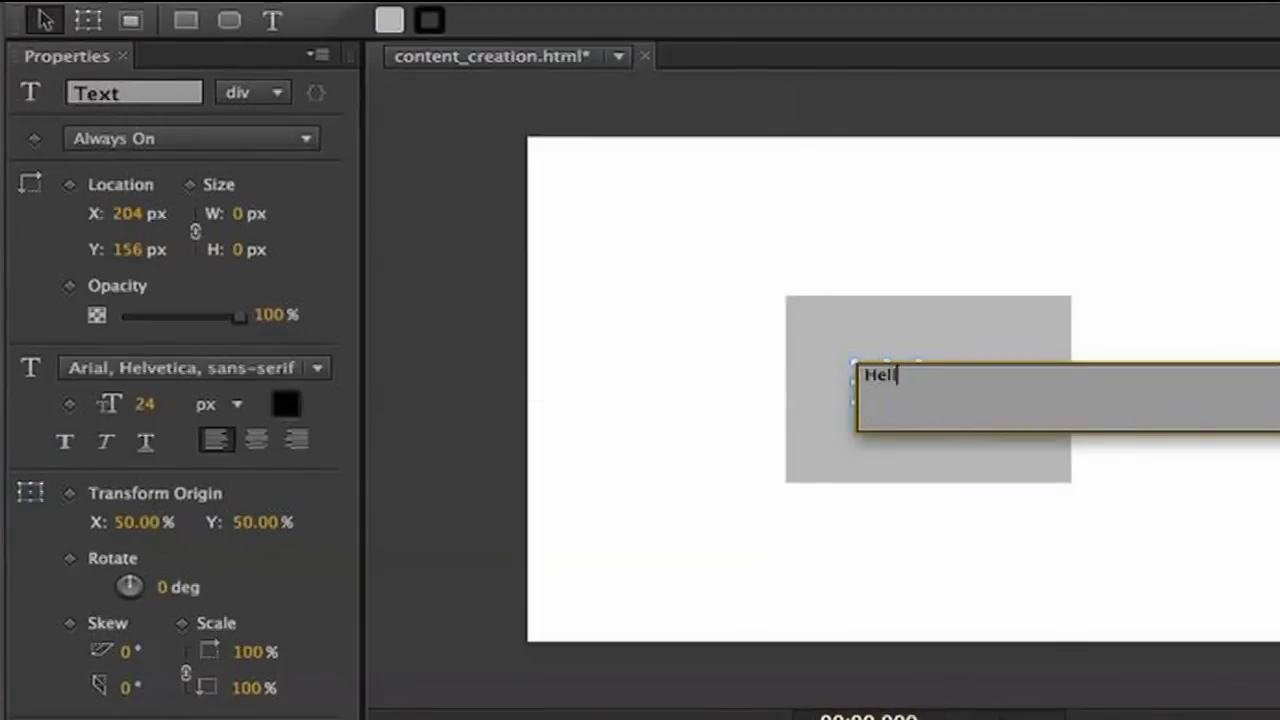
pyautogui.write('ello World')
pyautogui.press('Escape')
pyautogui.moveTo(1005, 380); pyautogui.dragTo(988, 392)
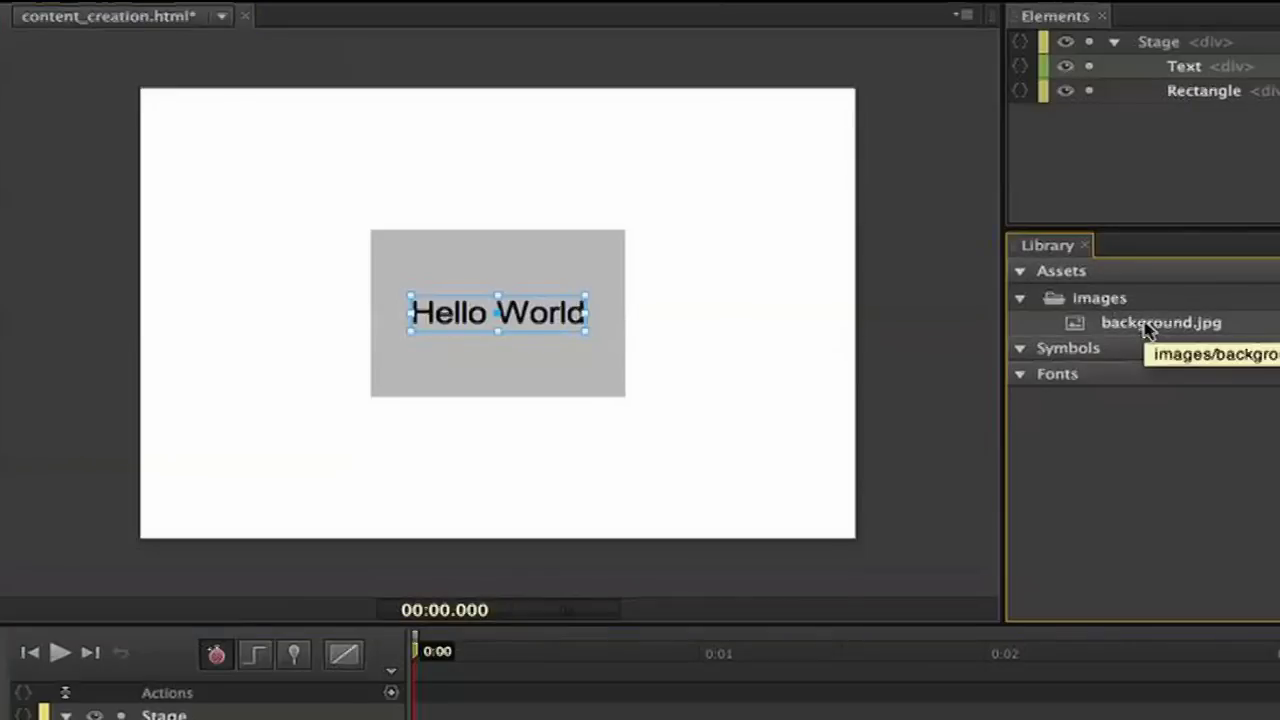
# Add background.jpg to the stage and place it behind the rectangle and text.
pyautogui.moveTo(1148, 330); pyautogui.dragTo(139, 89)
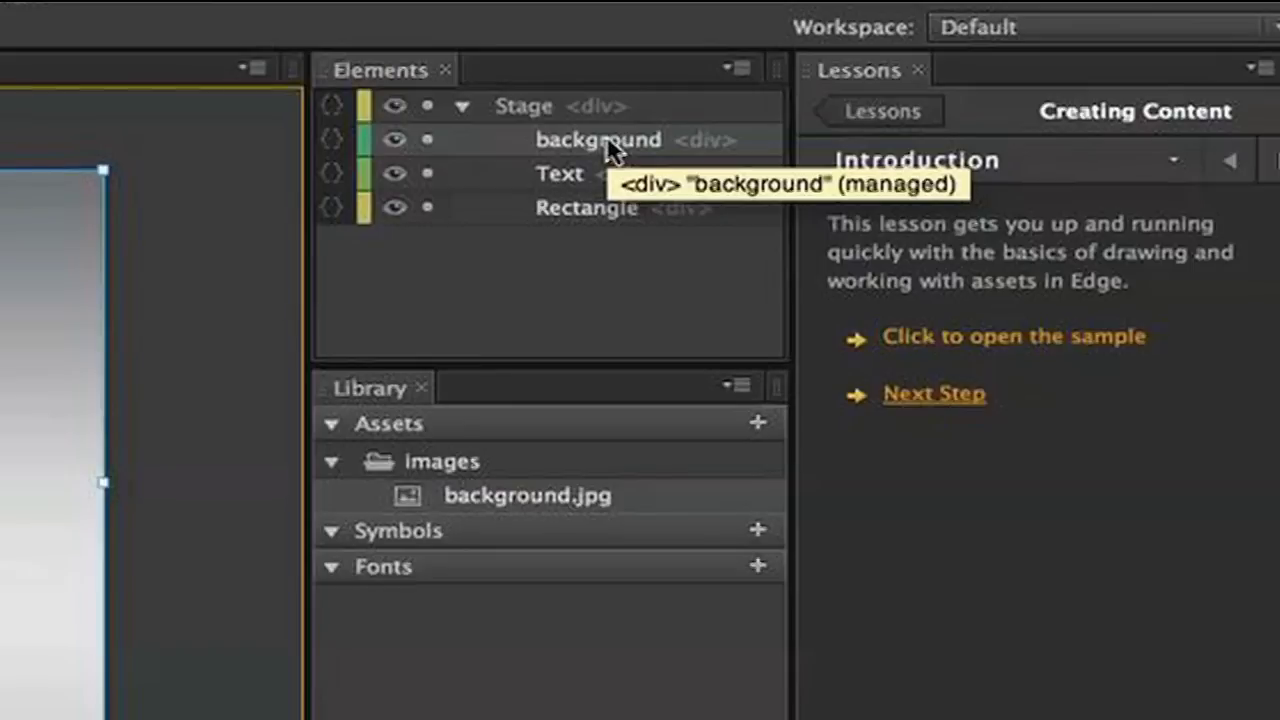
pyautogui.click(578, 142)
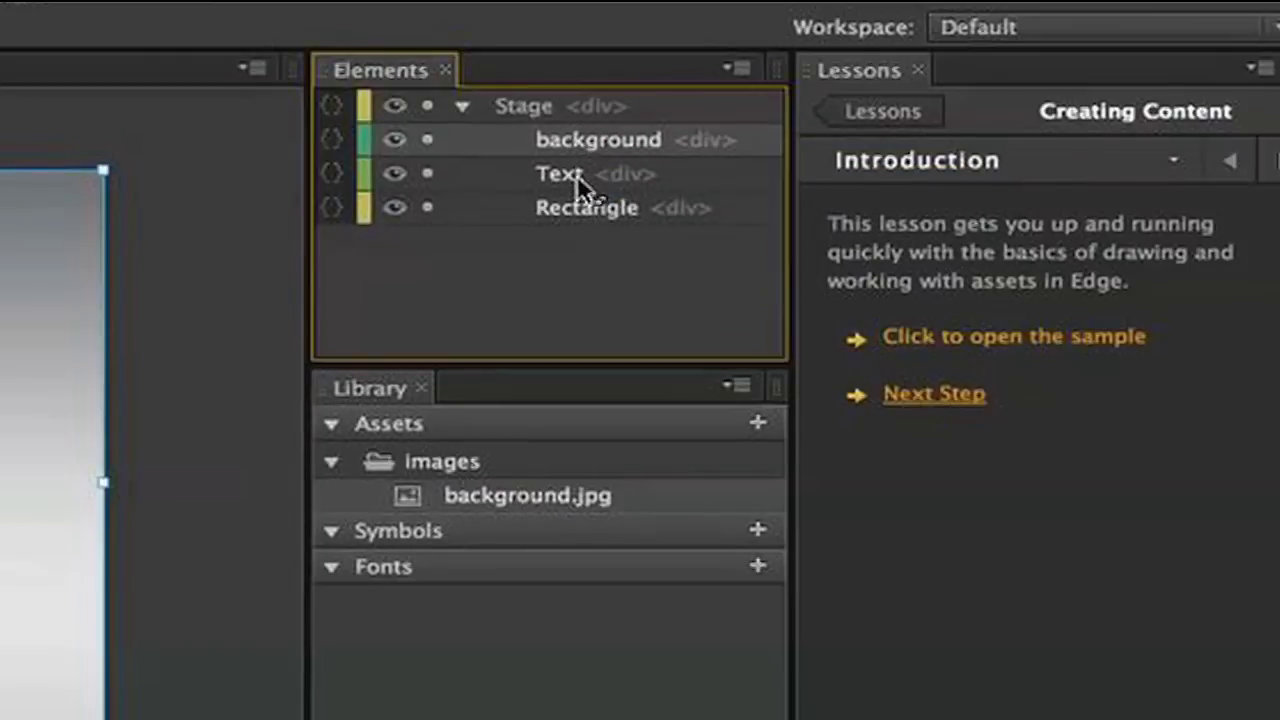
pyautogui.moveTo(578, 185); pyautogui.dragTo(504, 243)
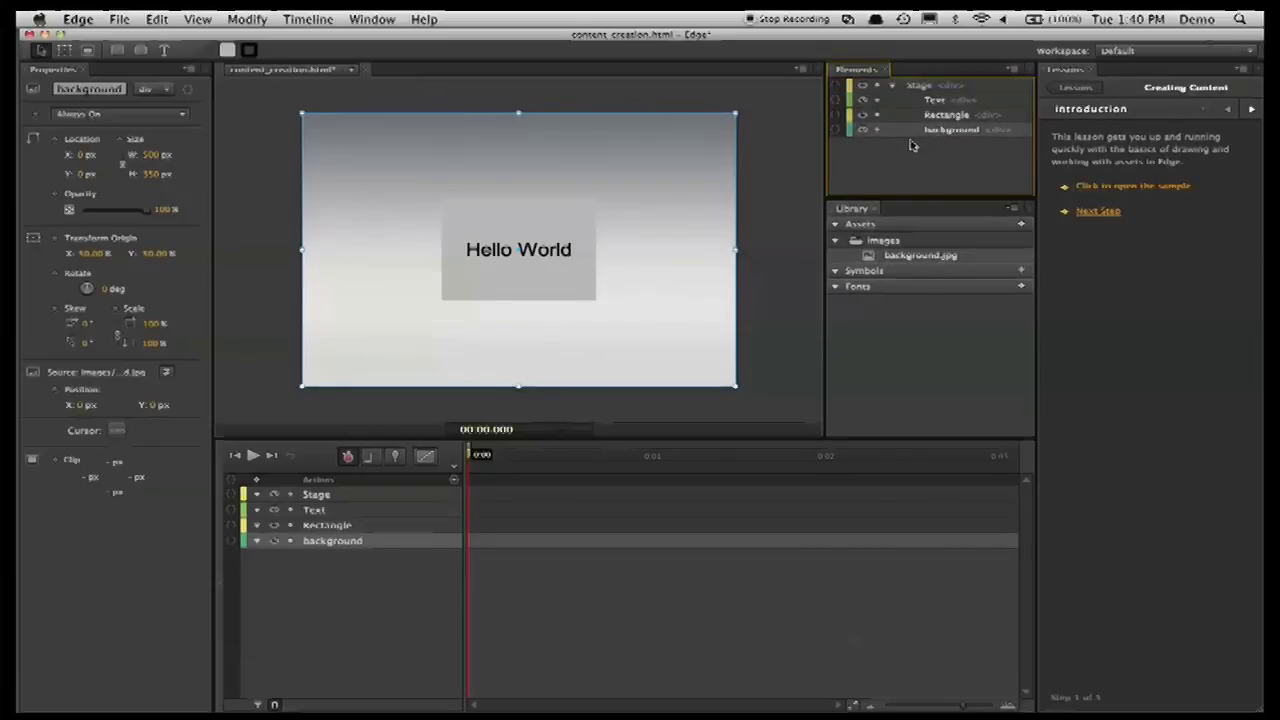
# Nest the Hello World Text element inside the Rectangle in the Elements panel.
pyautogui.click(563, 283)
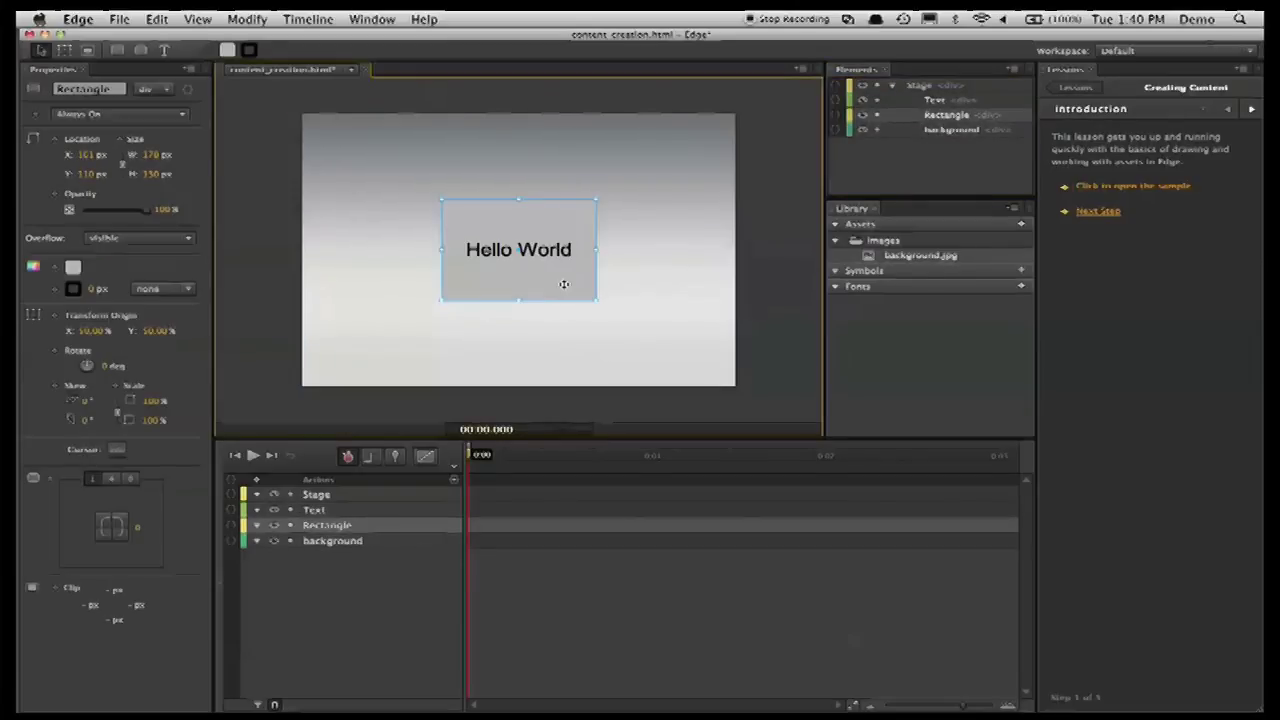
pyautogui.click(548, 252)
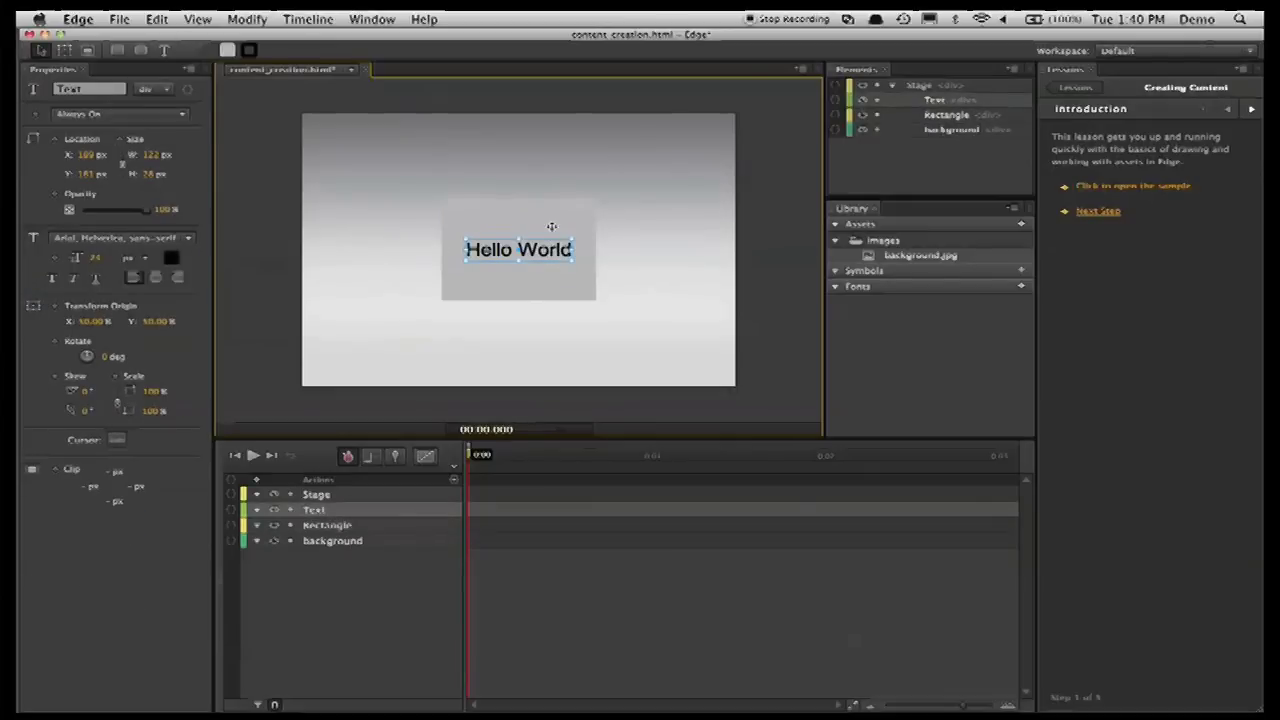
pyautogui.click(935, 103)
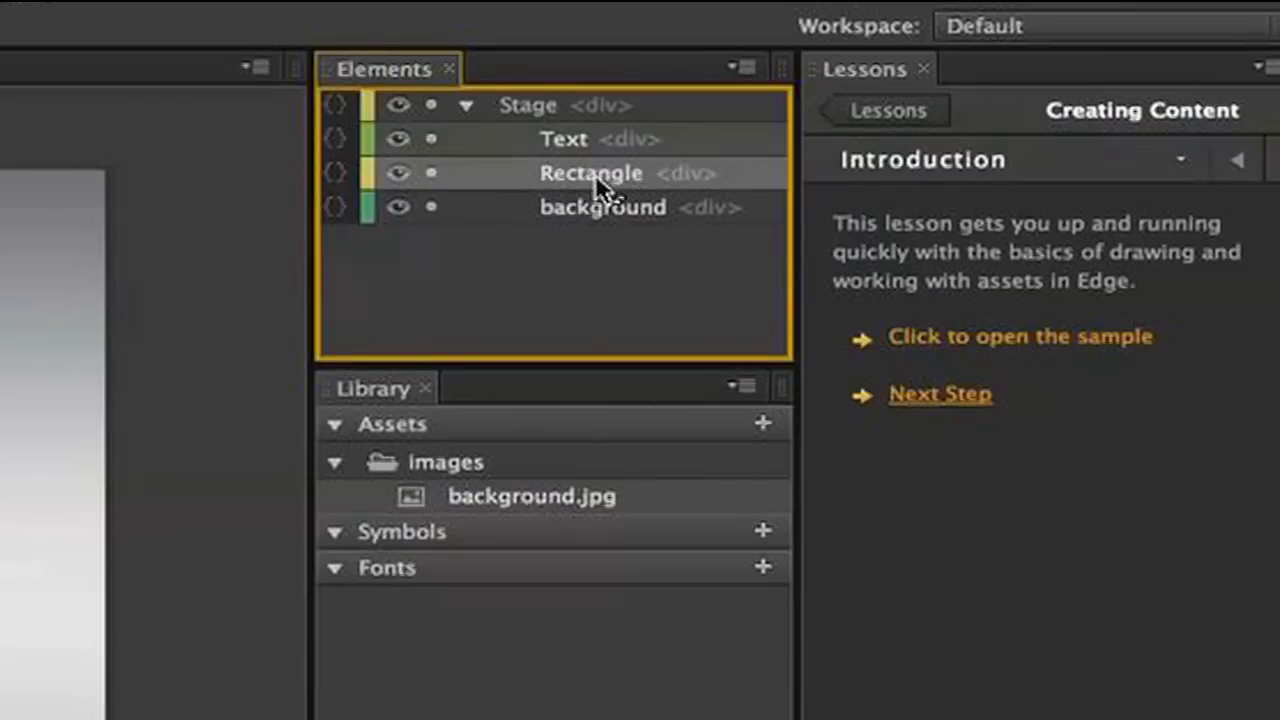
pyautogui.moveTo(595, 174); pyautogui.dragTo(595, 174)
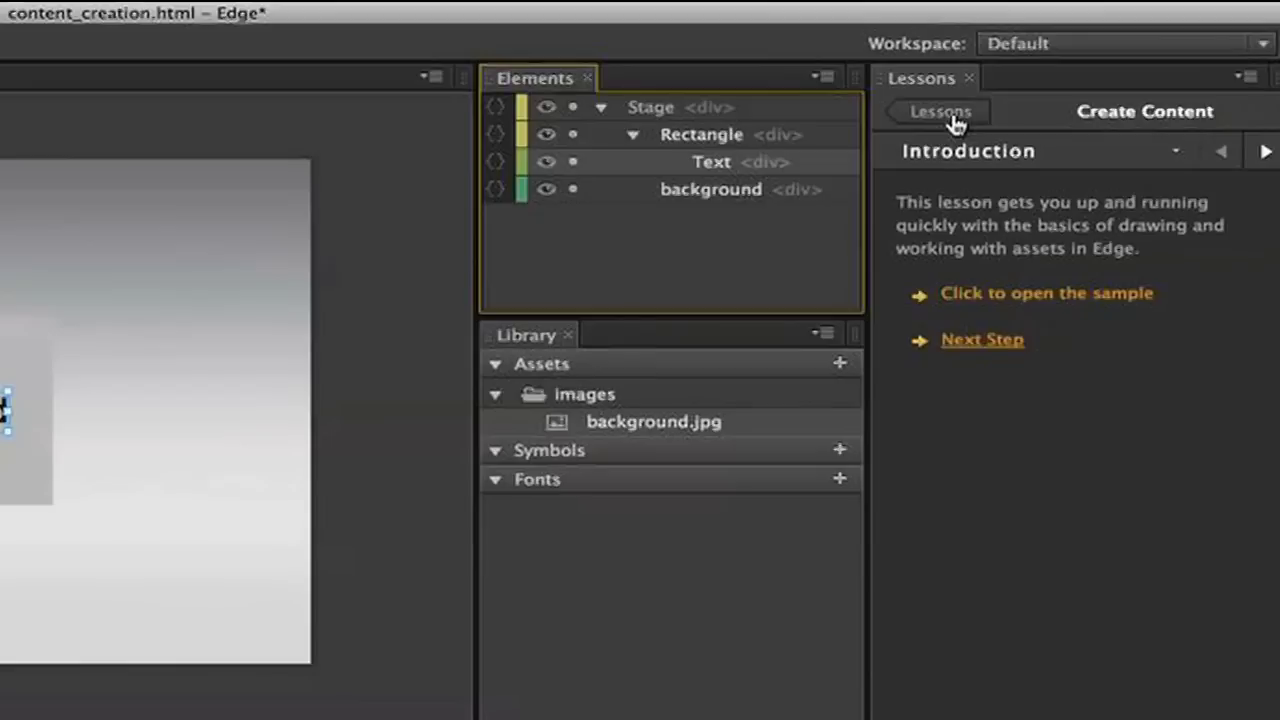
# Open the Animate 1: The Pin lesson and advance it to the Easing step.
pyautogui.click(953, 116)
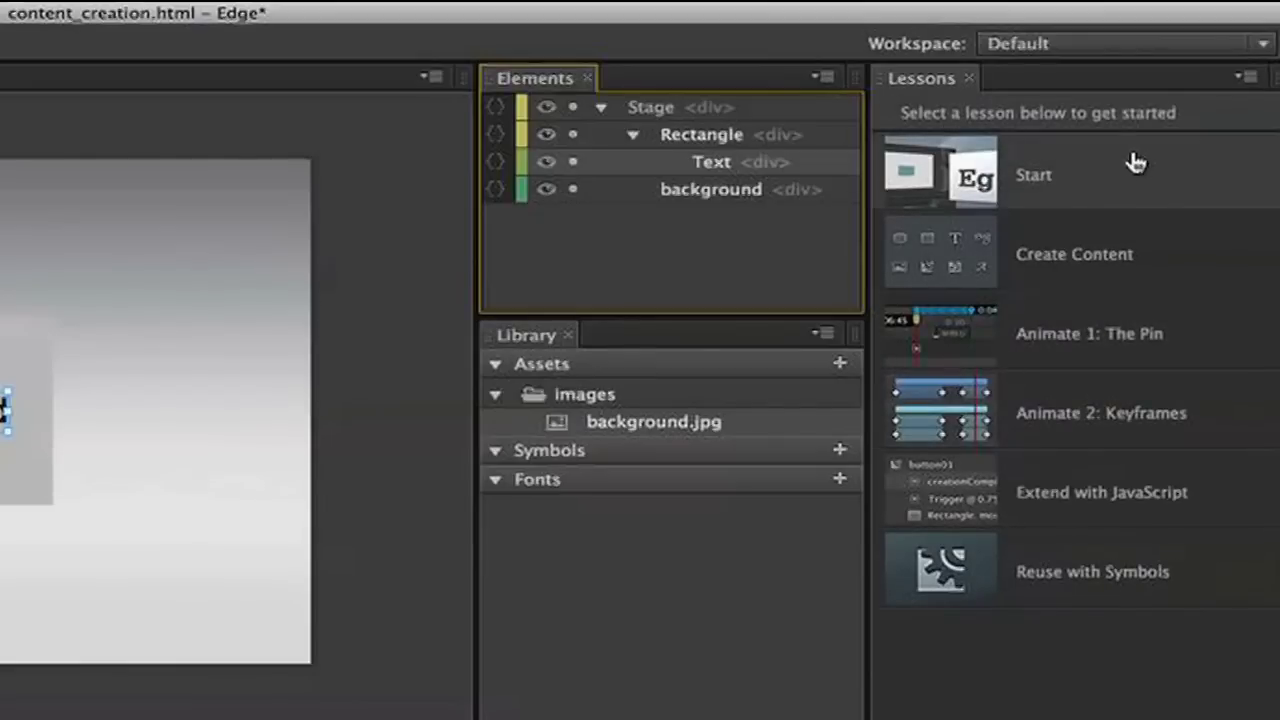
pyautogui.click(947, 335)
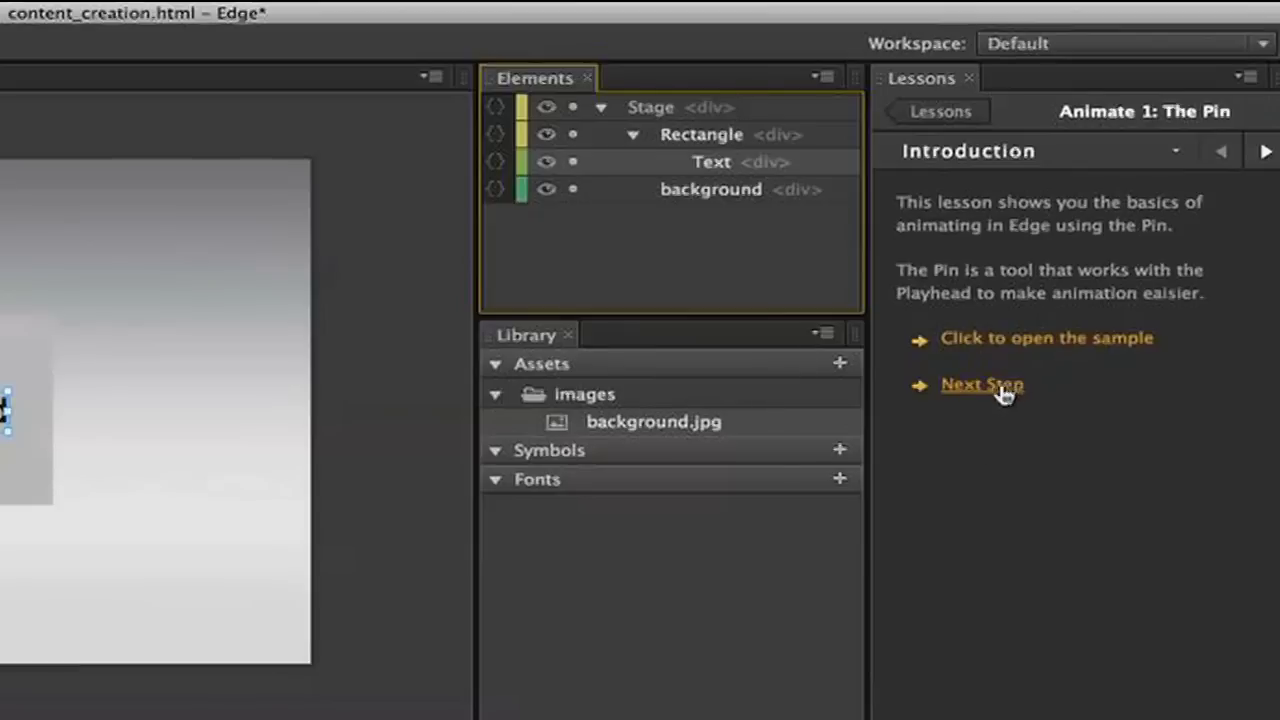
pyautogui.click(1109, 236)
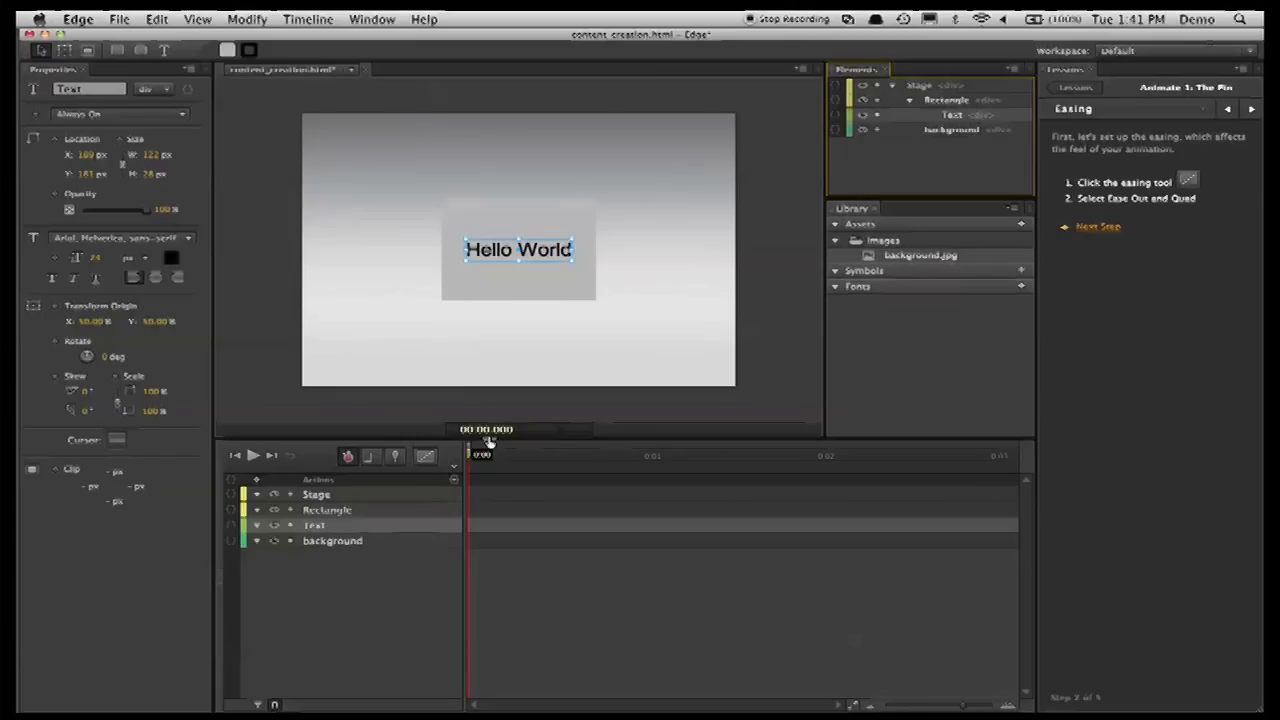
# Set the animation easing to Ease Out Quad.
pyautogui.click(425, 458)
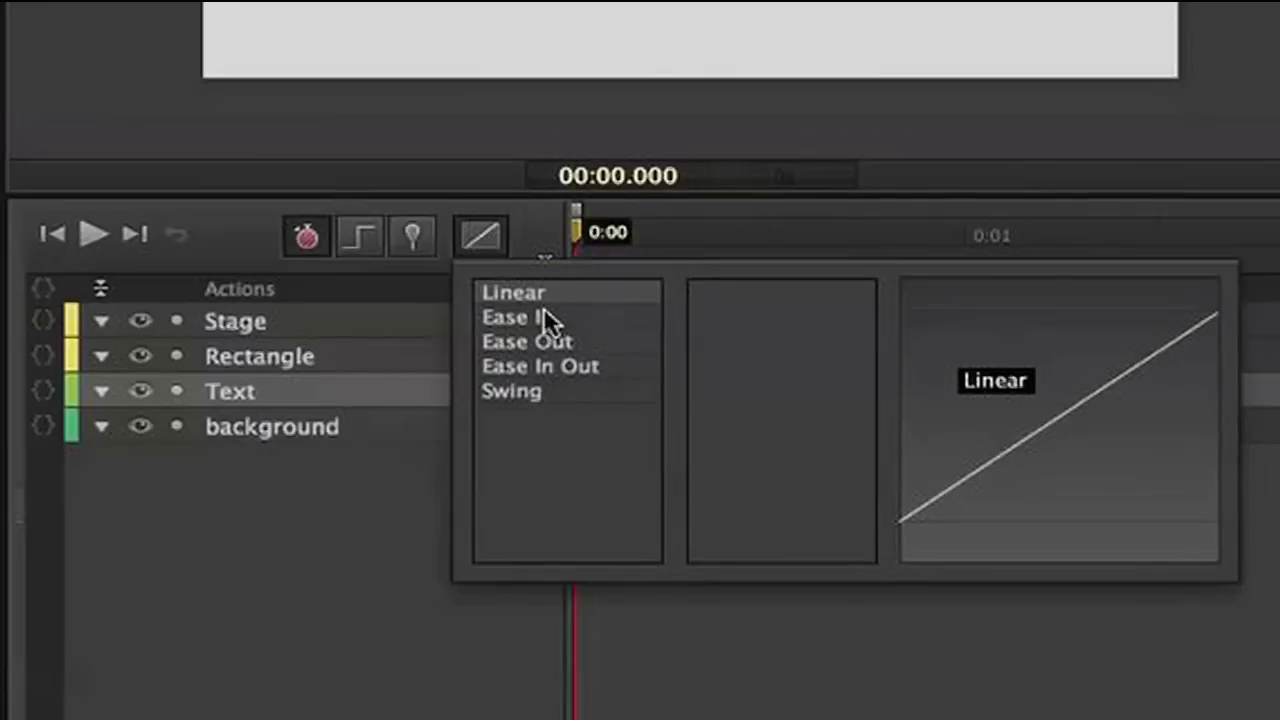
pyautogui.click(535, 341)
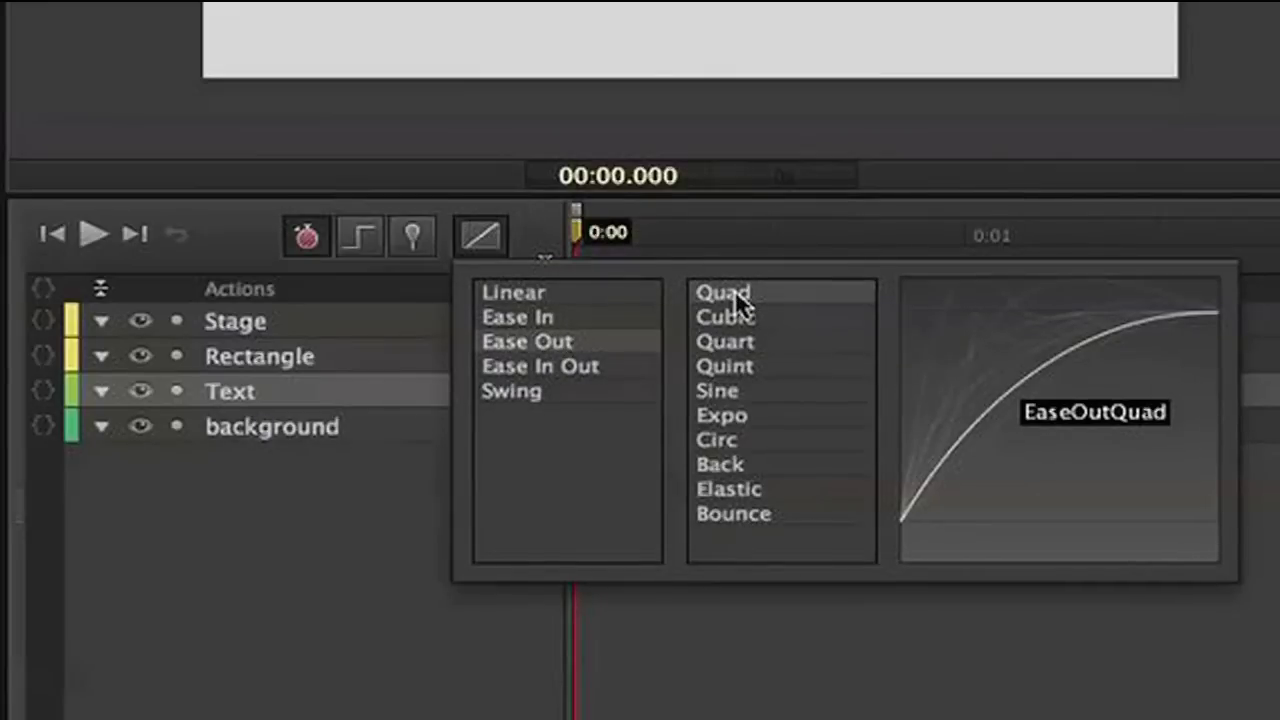
pyautogui.click(734, 289)
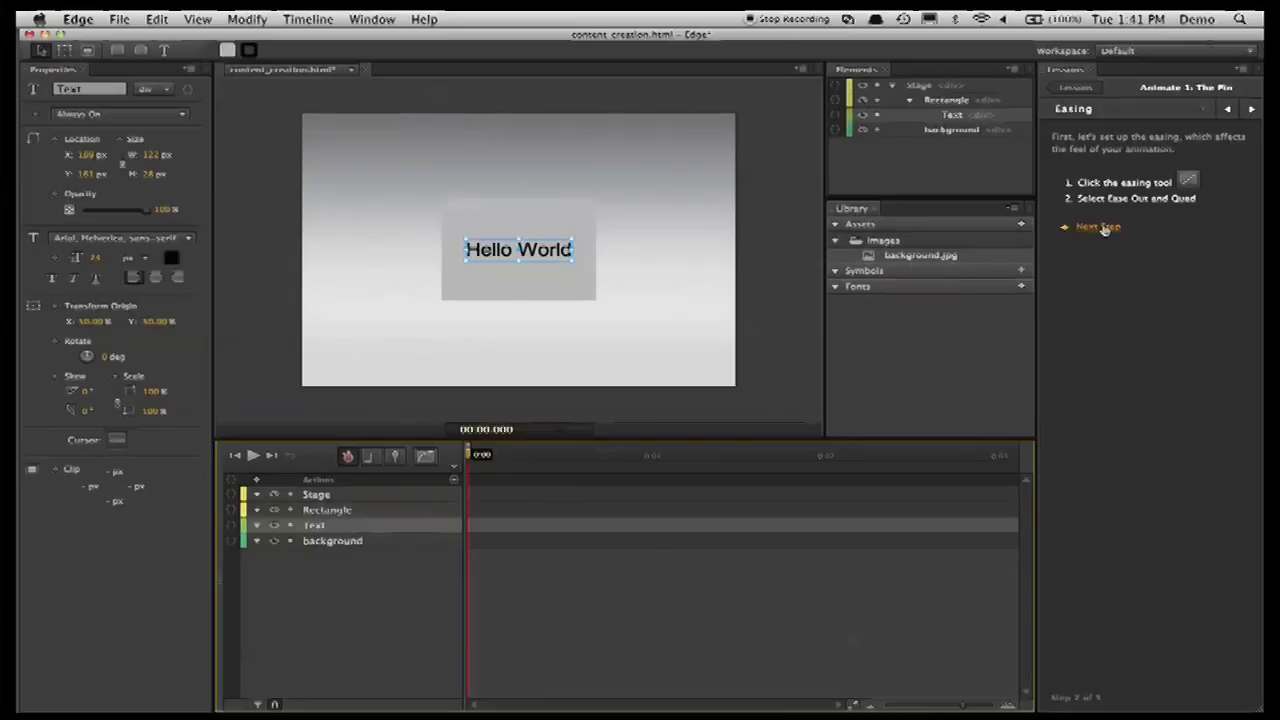
# Advance to Entrance Animation and pin a 0.750 s slide-in starting at 0.250 s.
pyautogui.click(1100, 228)
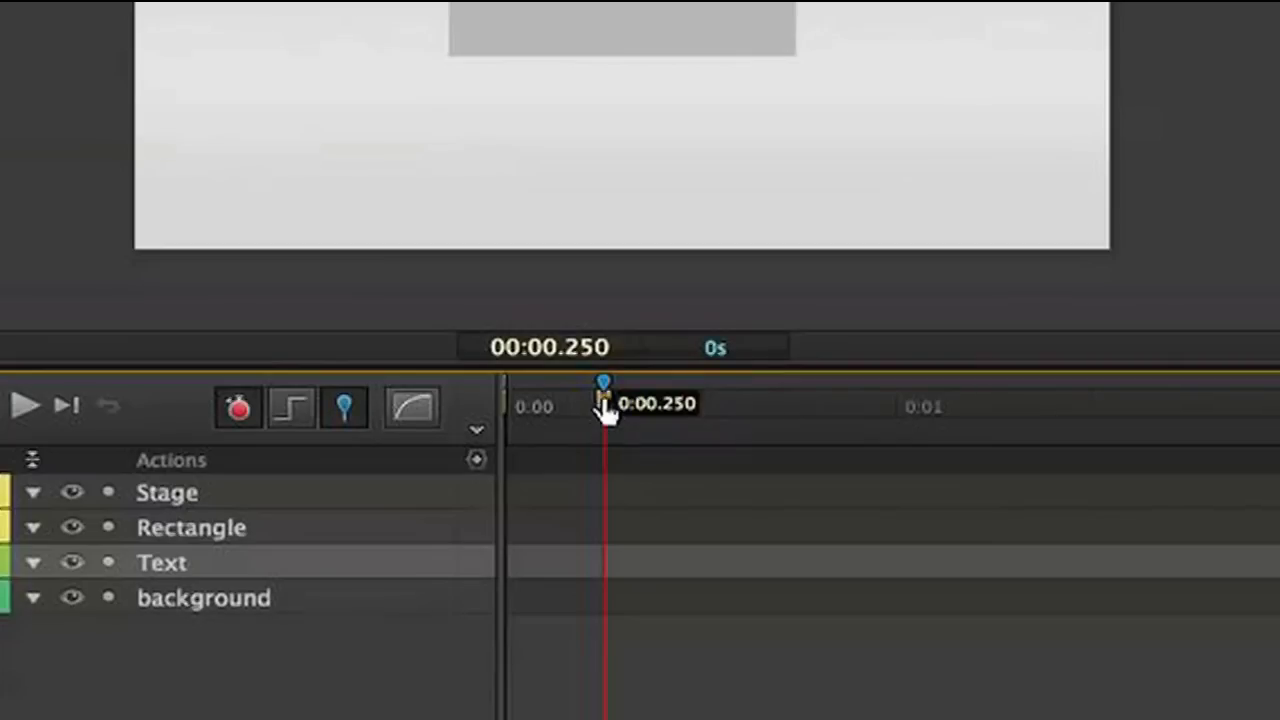
pyautogui.moveTo(605, 395); pyautogui.dragTo(904, 414)
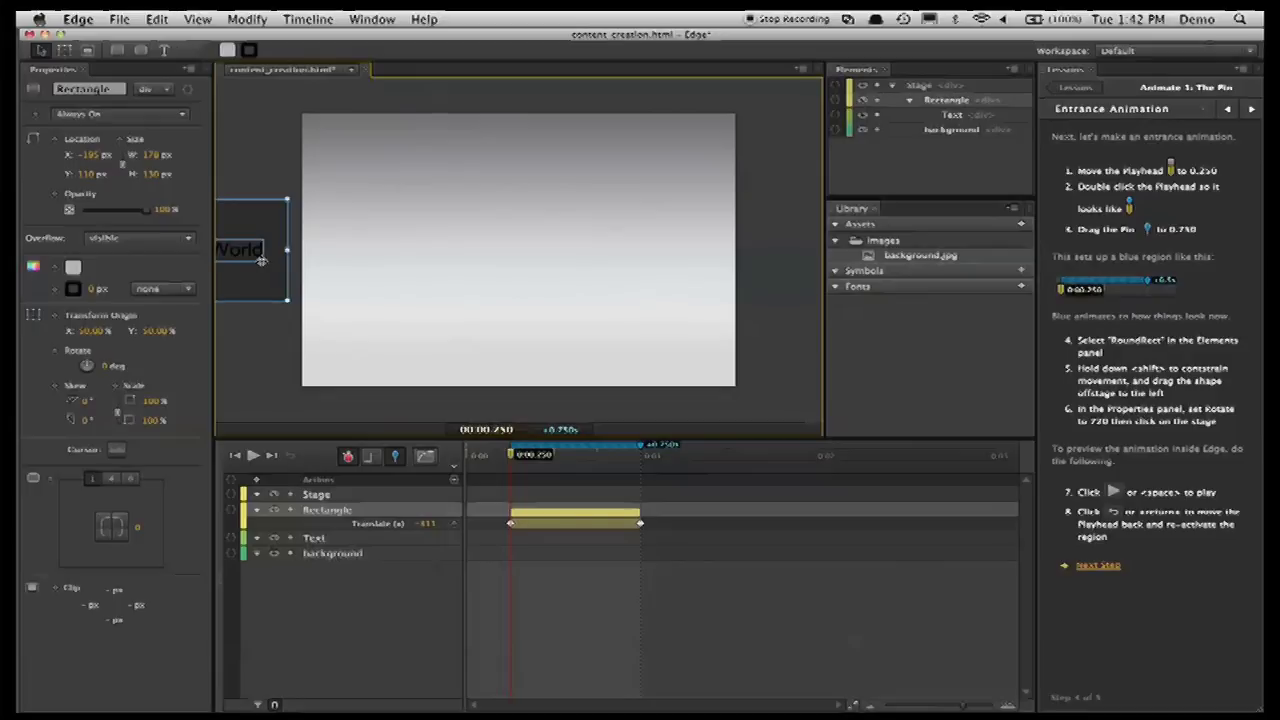
# Preview the slide-in, then keyframe a 720-degree rotation over the 0.750 s range.
pyautogui.press('space')
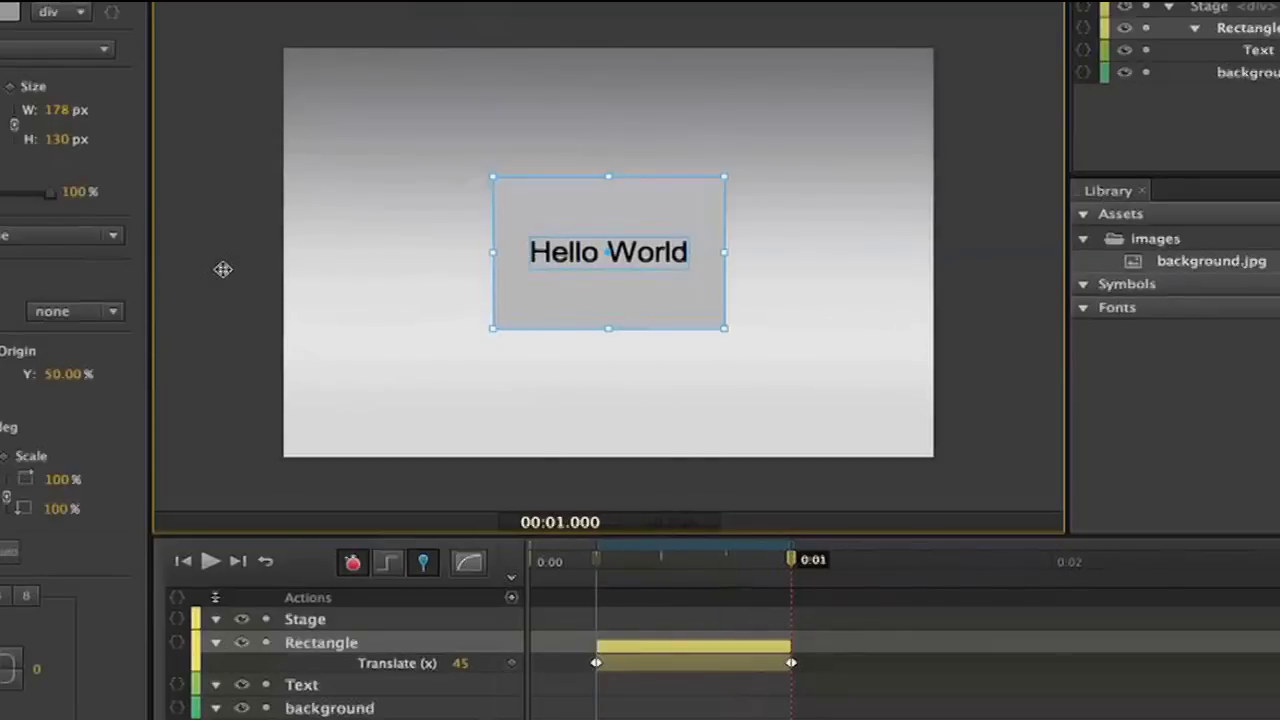
pyautogui.press('space')
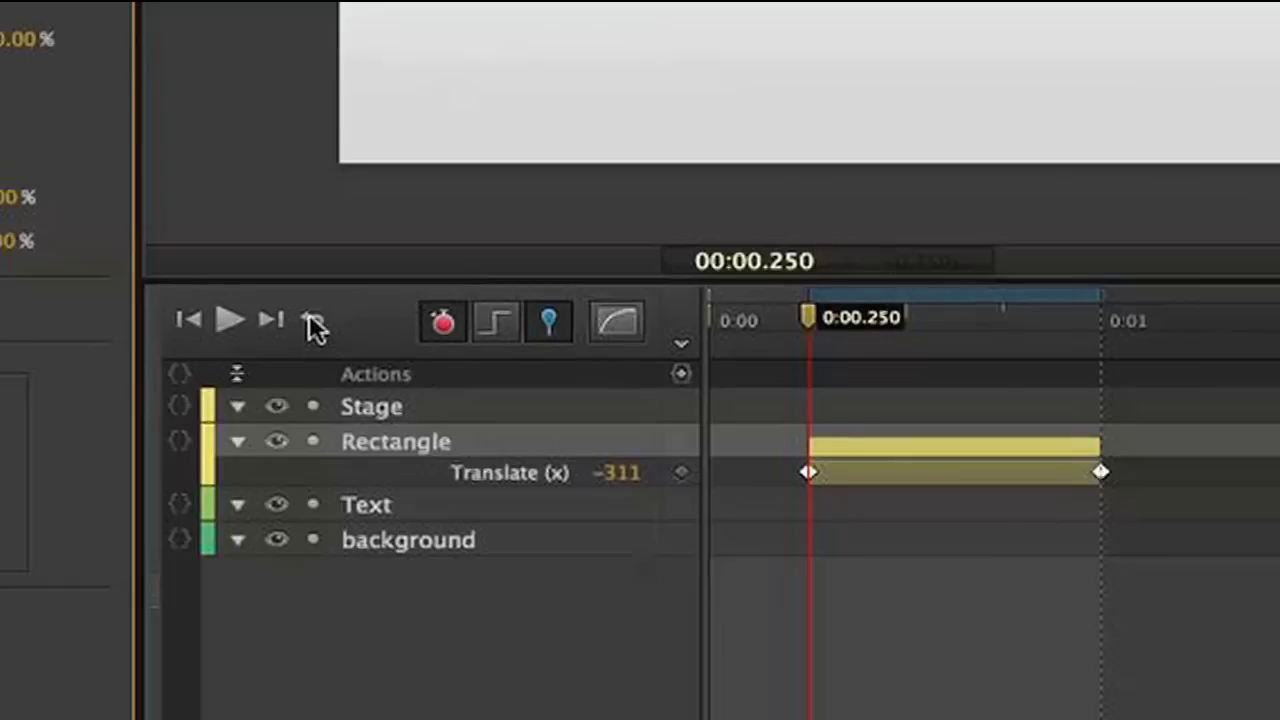
pyautogui.click(313, 325)
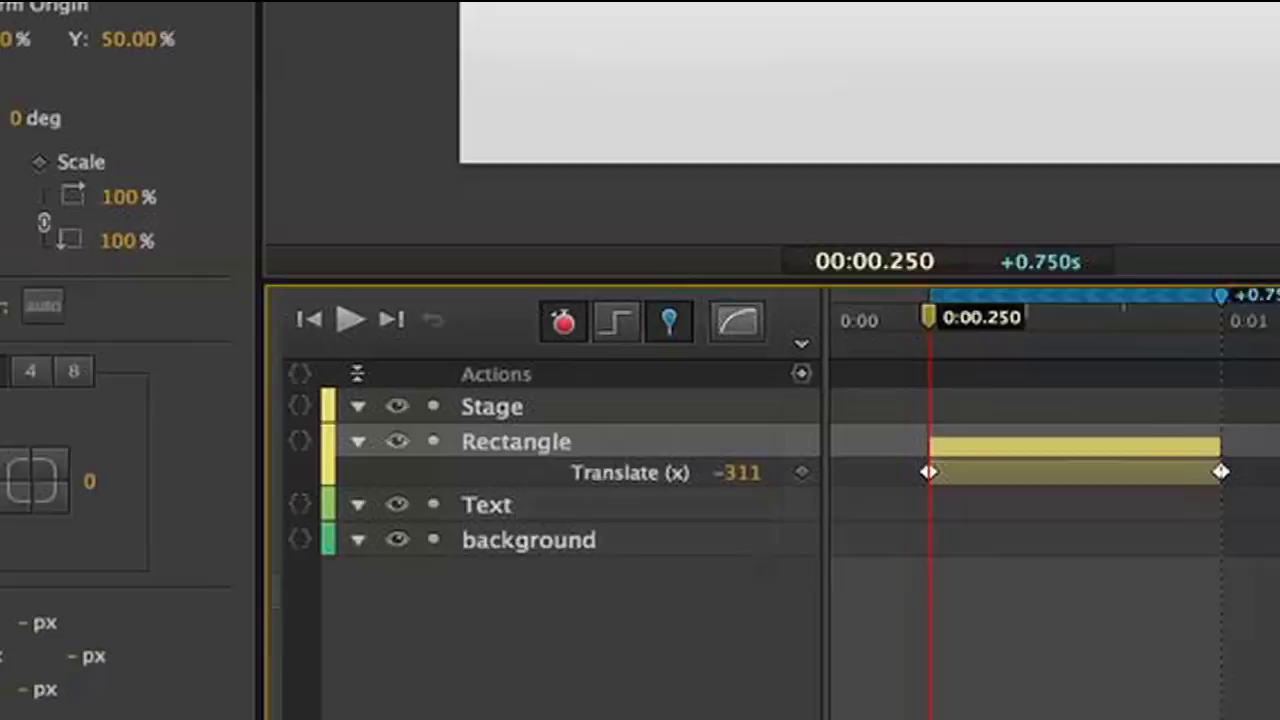
pyautogui.click(229, 122)
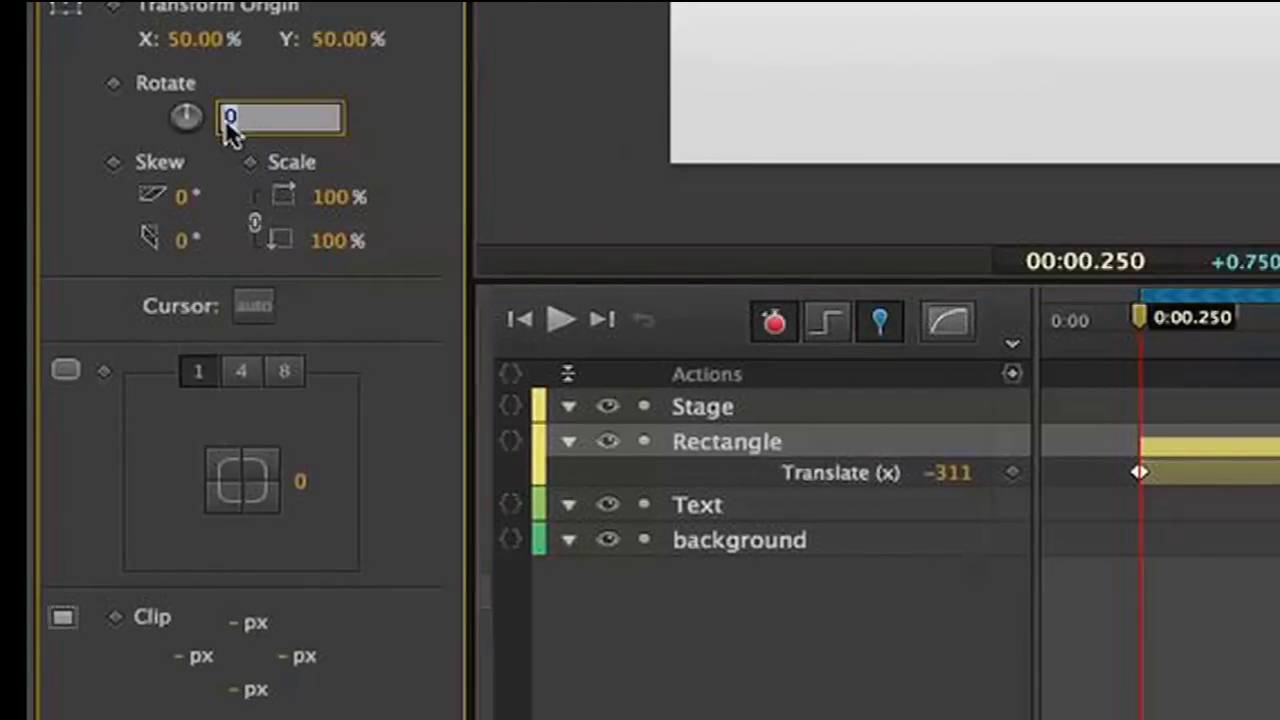
pyautogui.press('Return')
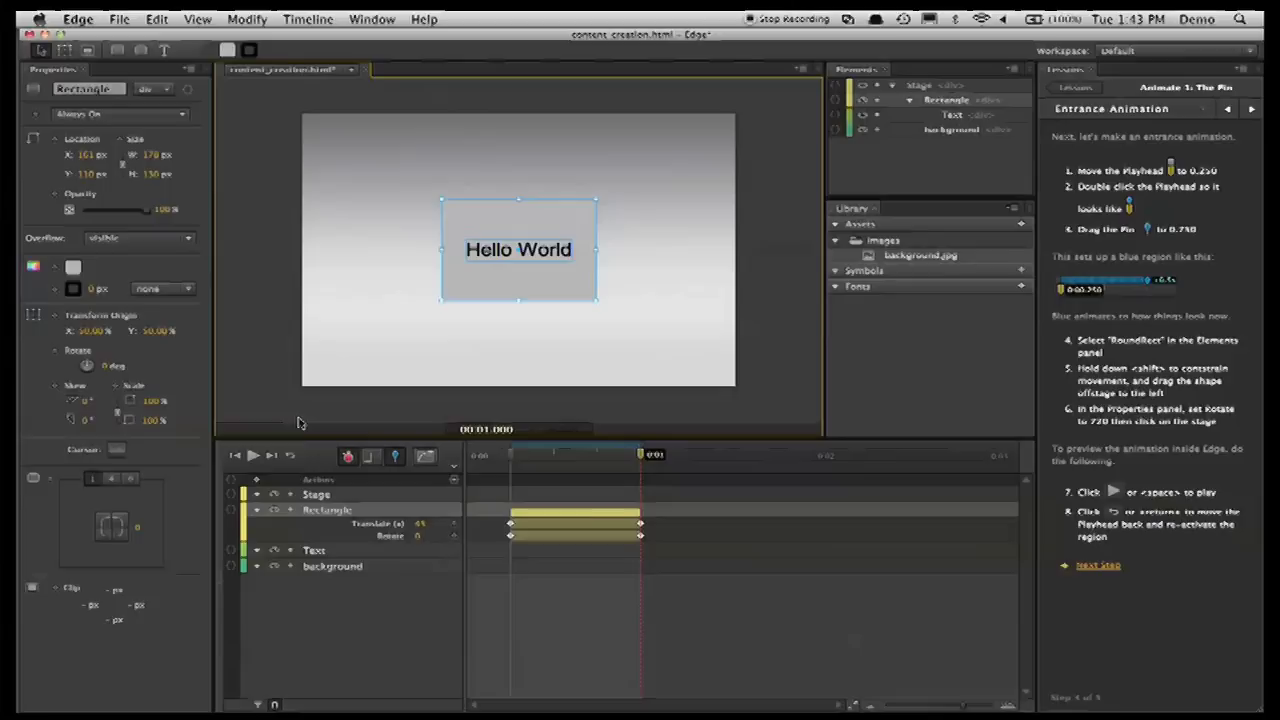
pyautogui.press('space')
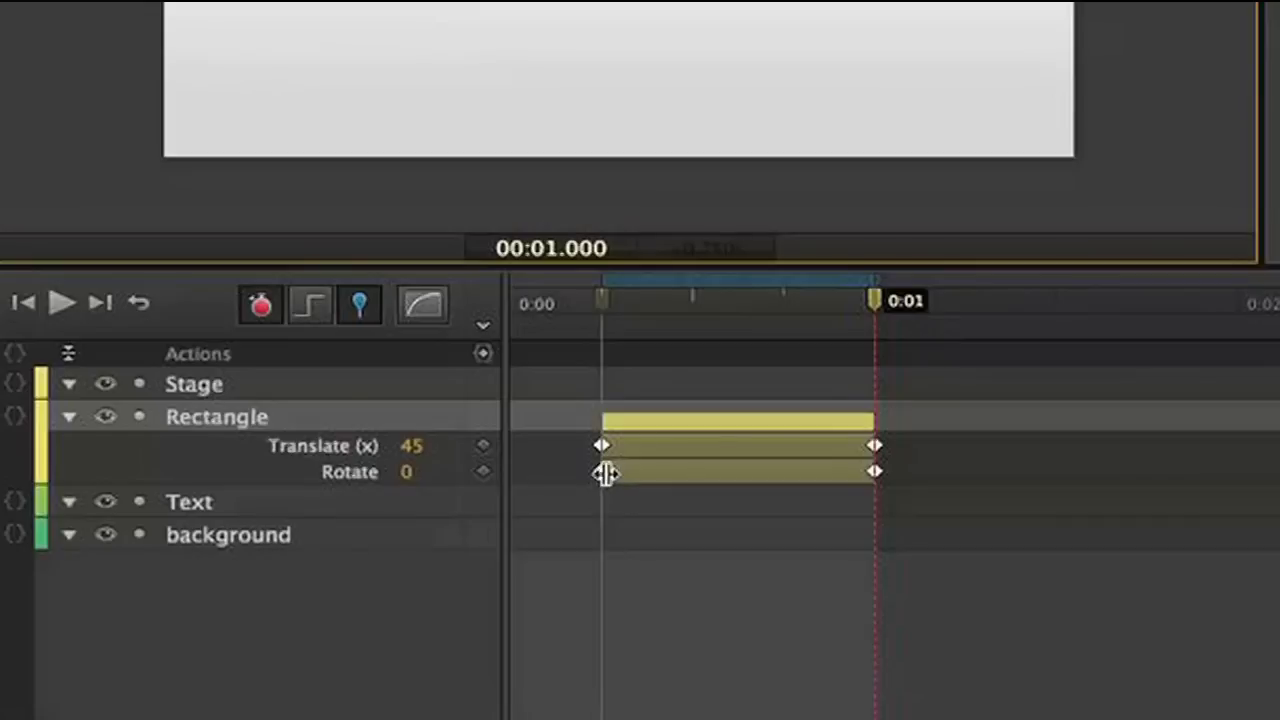
# Move the Rotate keyframes to start partway through the slide-in, previewing the timing.
pyautogui.click(512, 536)
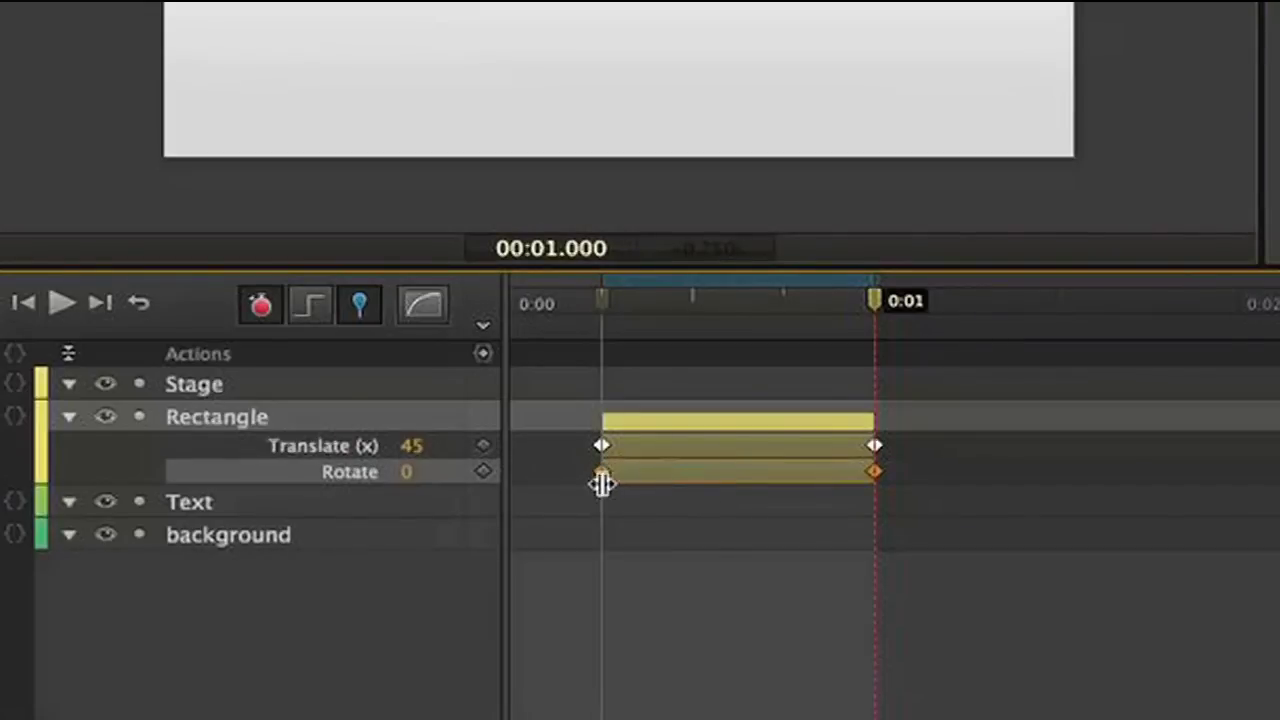
pyautogui.moveTo(663, 480); pyautogui.dragTo(946, 491)
pyautogui.press('space')
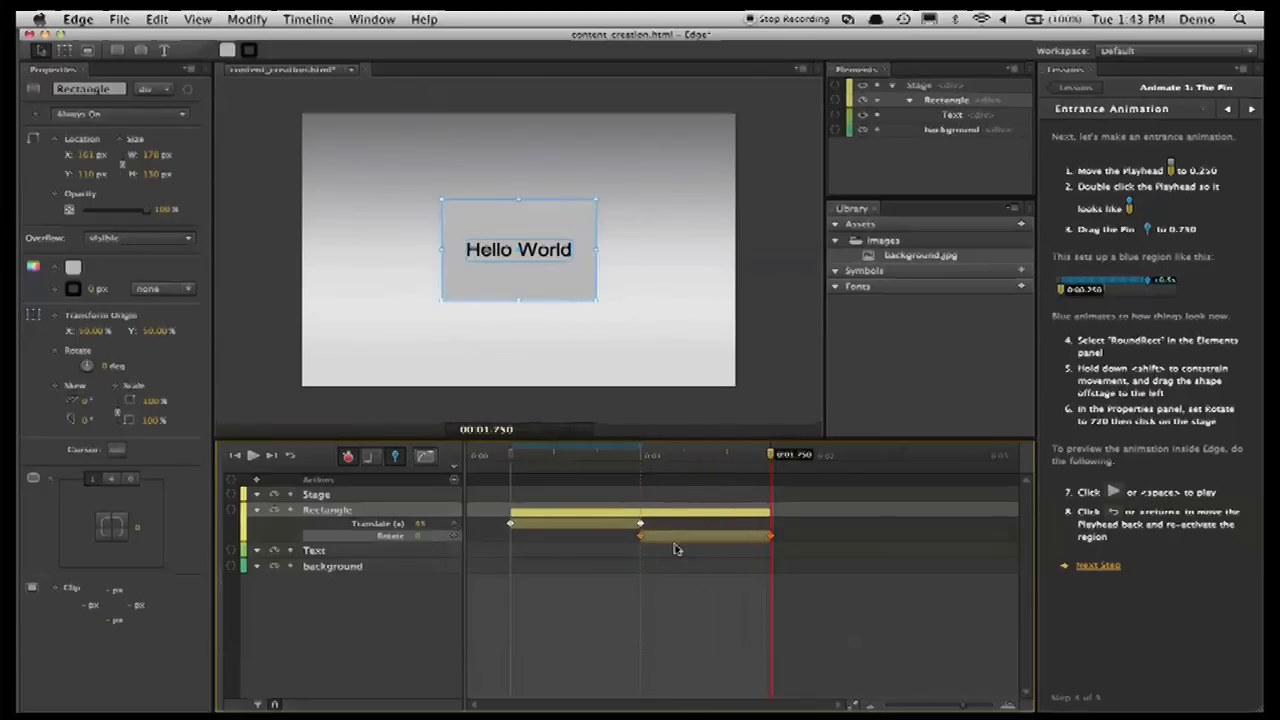
pyautogui.moveTo(675, 546); pyautogui.dragTo(587, 541)
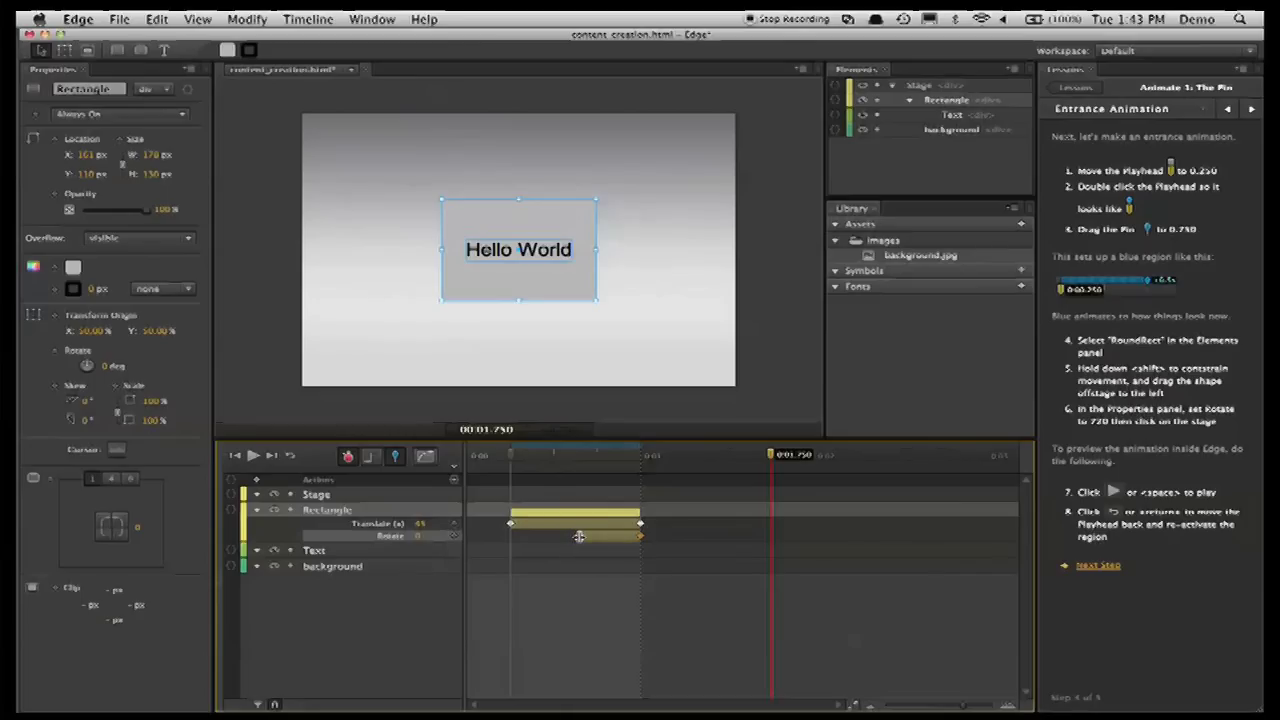
pyautogui.press('space')
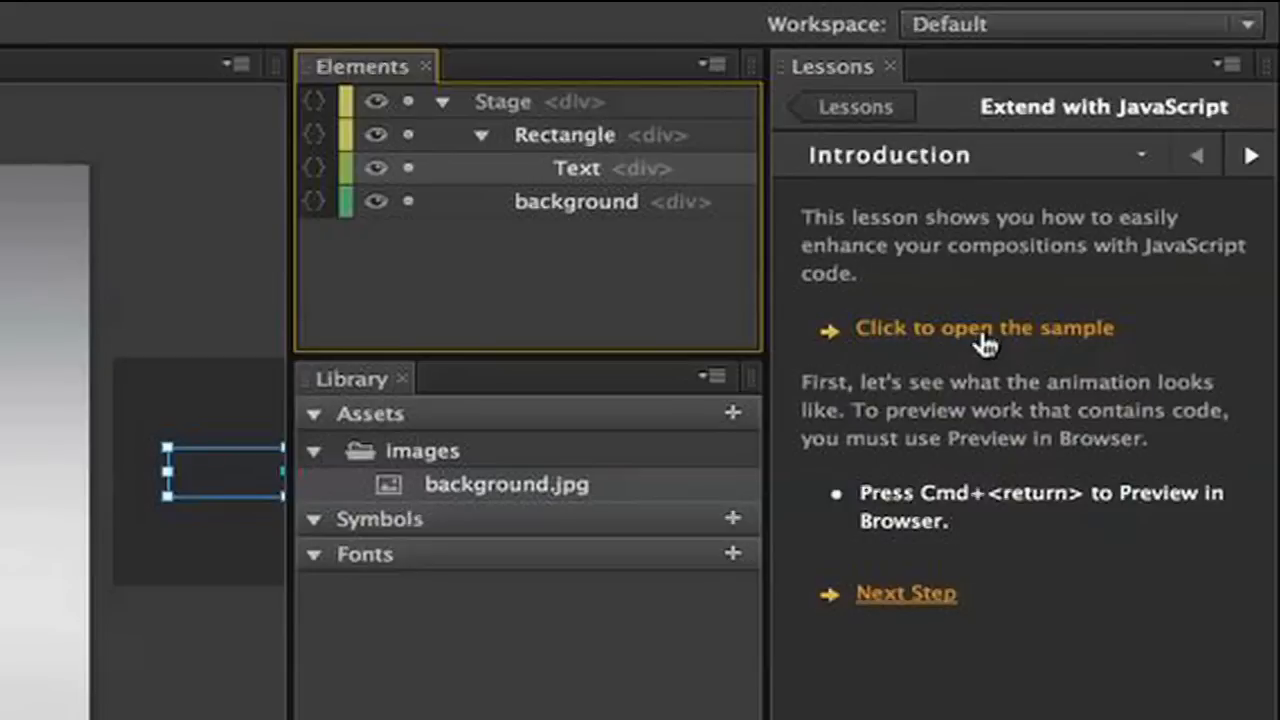
# Open interactivity_start.html from the Extend with JavaScript lesson.
pyautogui.click(985, 330)
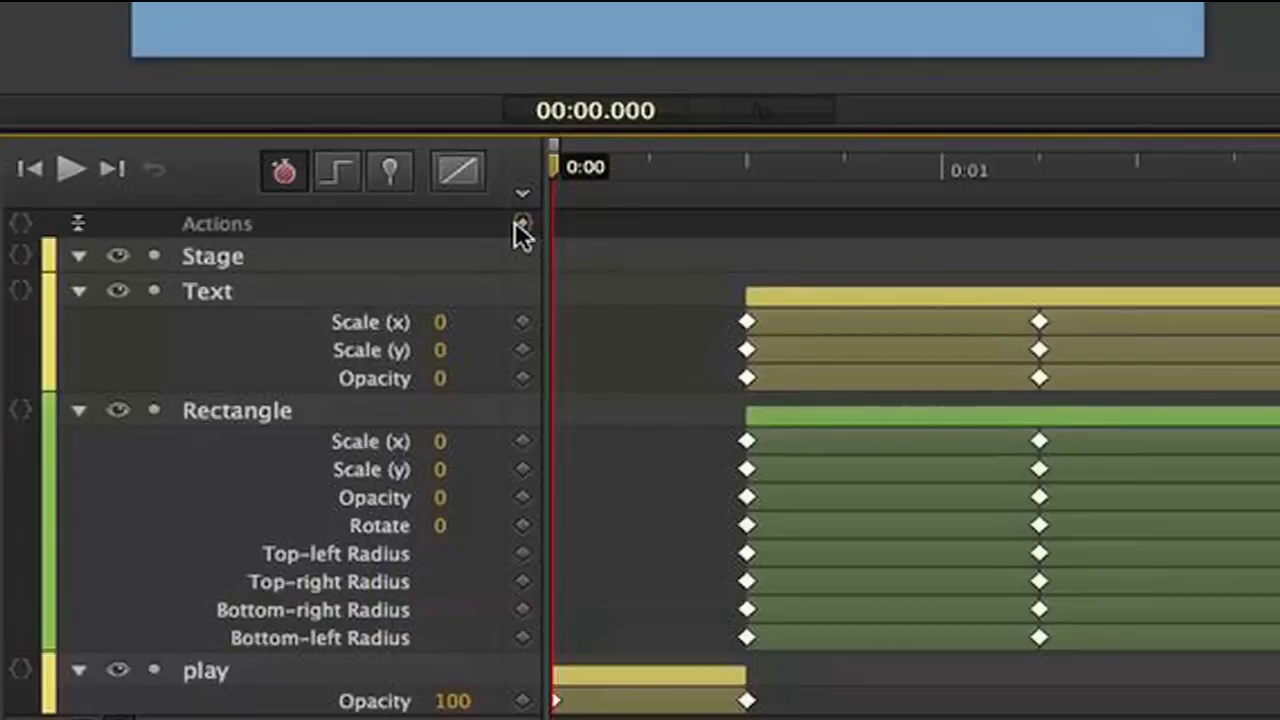
# Add a 0 ms timeline trigger running sym.stop() so playback halts at the start.
pyautogui.click(522, 230)
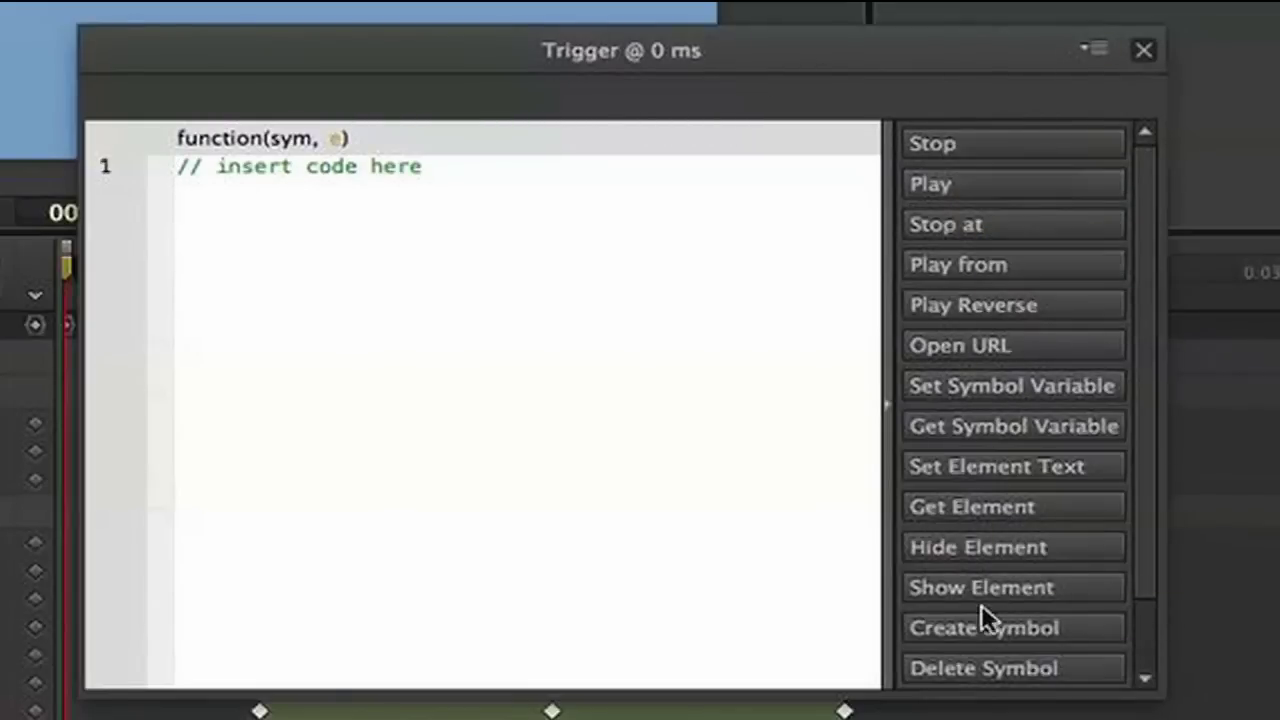
pyautogui.click(989, 142)
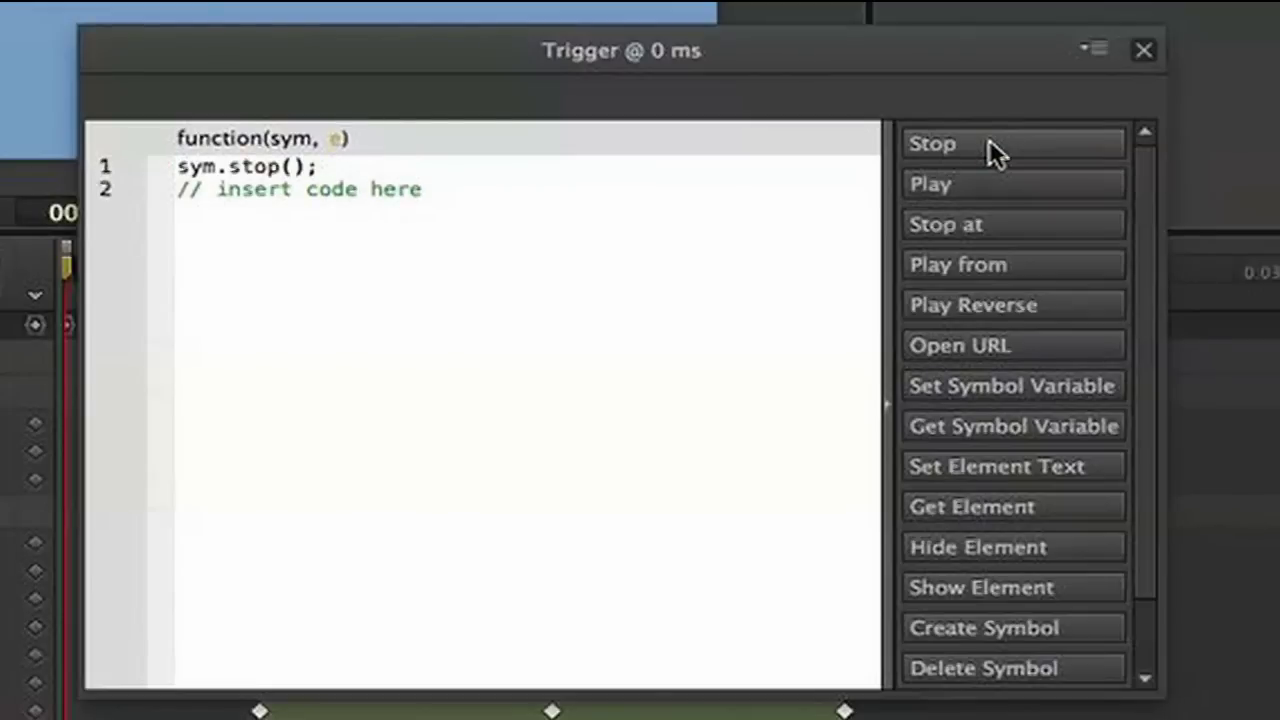
pyautogui.click(1145, 52)
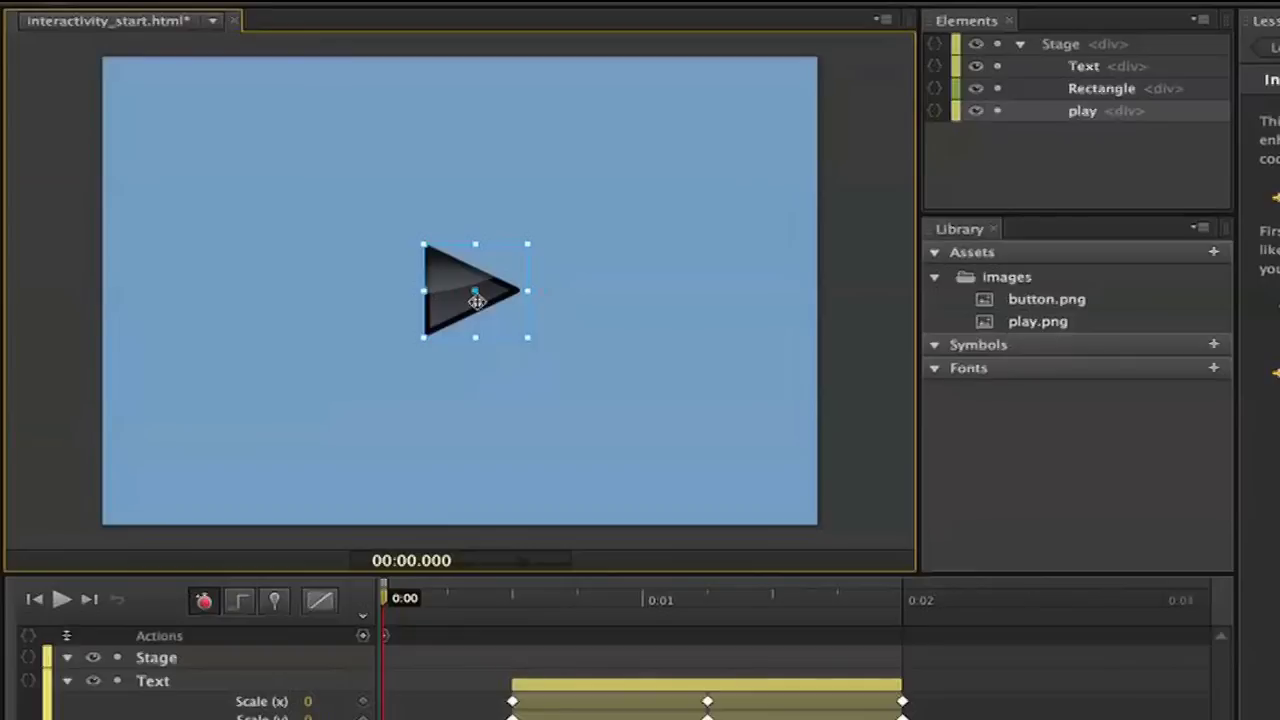
# Give the play element a click action that runs sym.play() to resume the animation.
pyautogui.rightClick(451, 299)
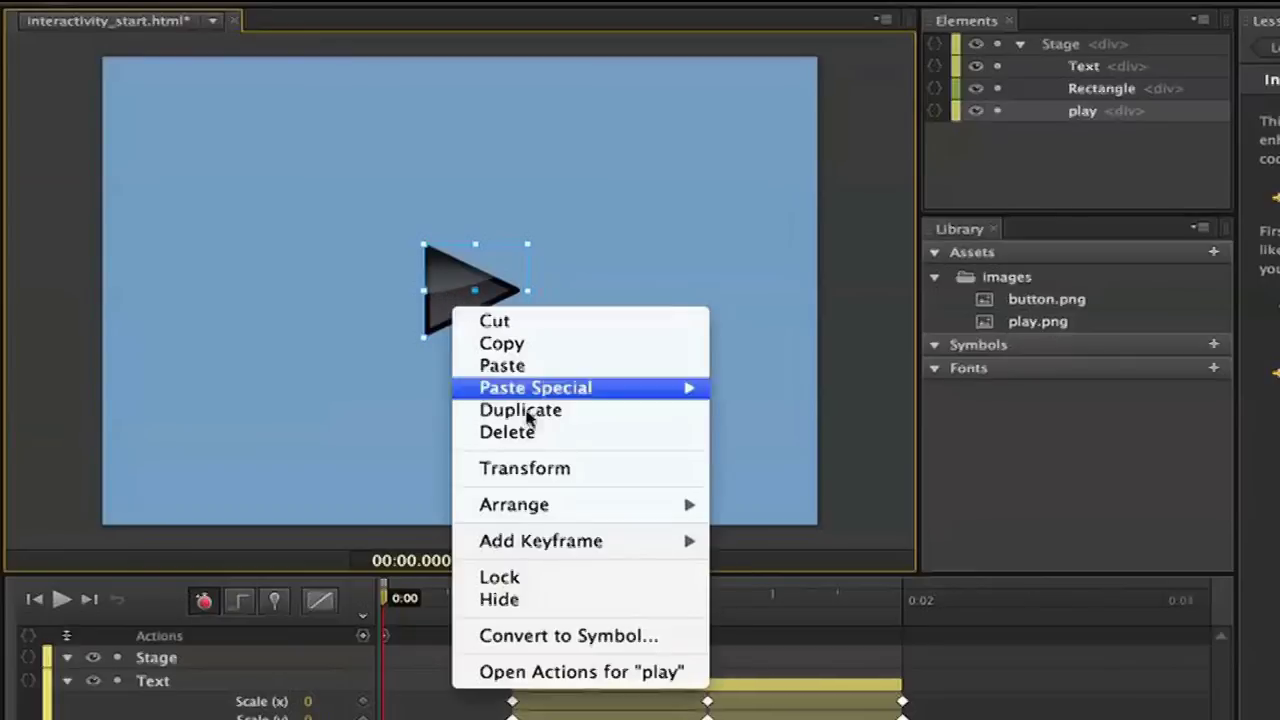
pyautogui.click(540, 677)
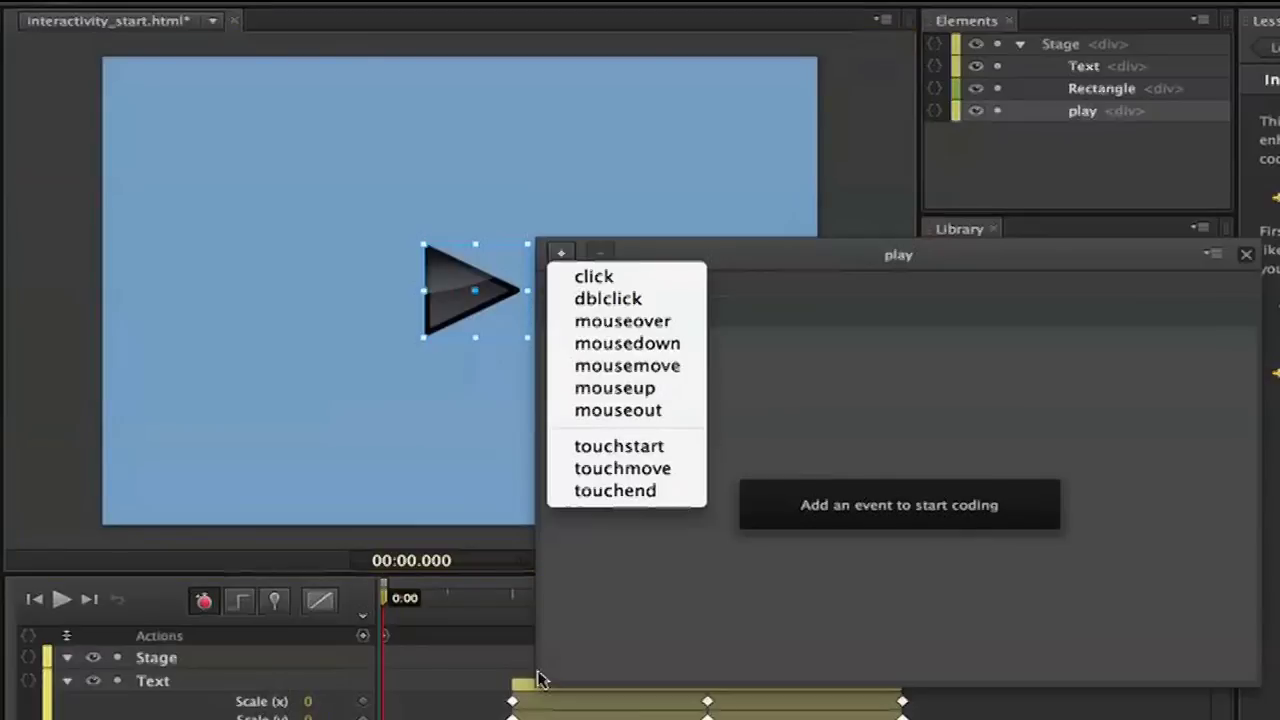
pyautogui.click(603, 280)
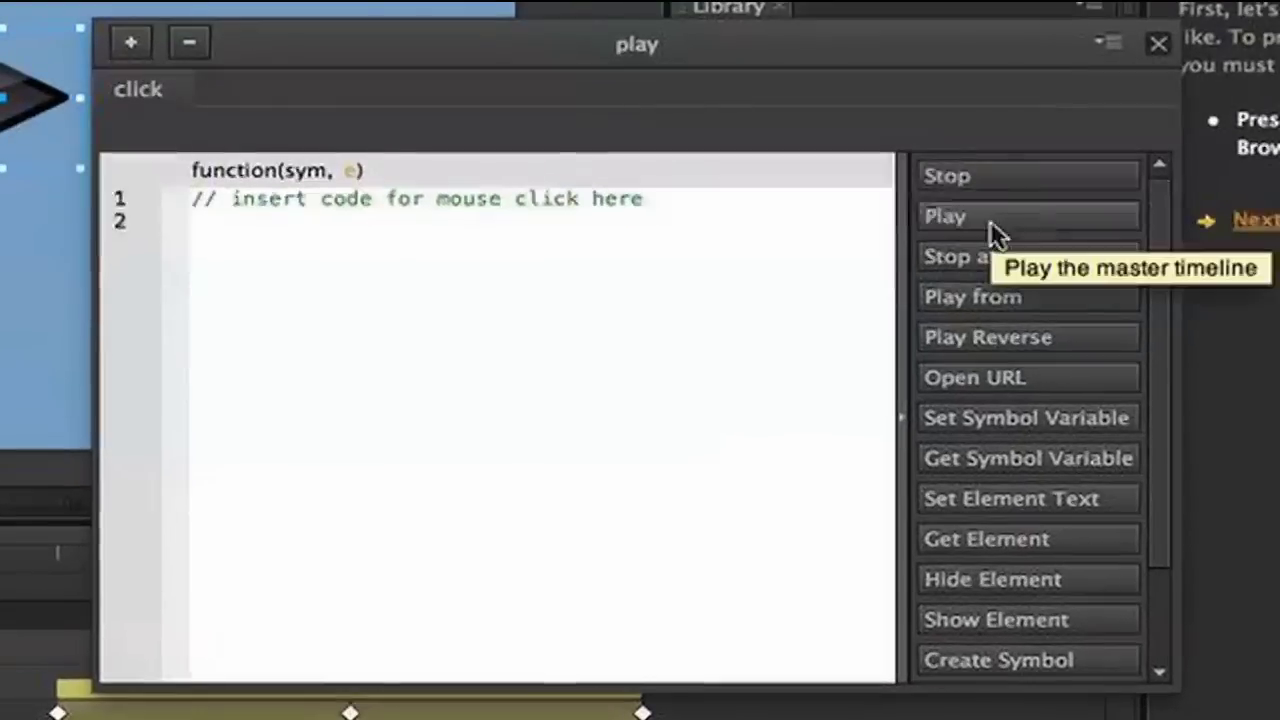
pyautogui.click(990, 220)
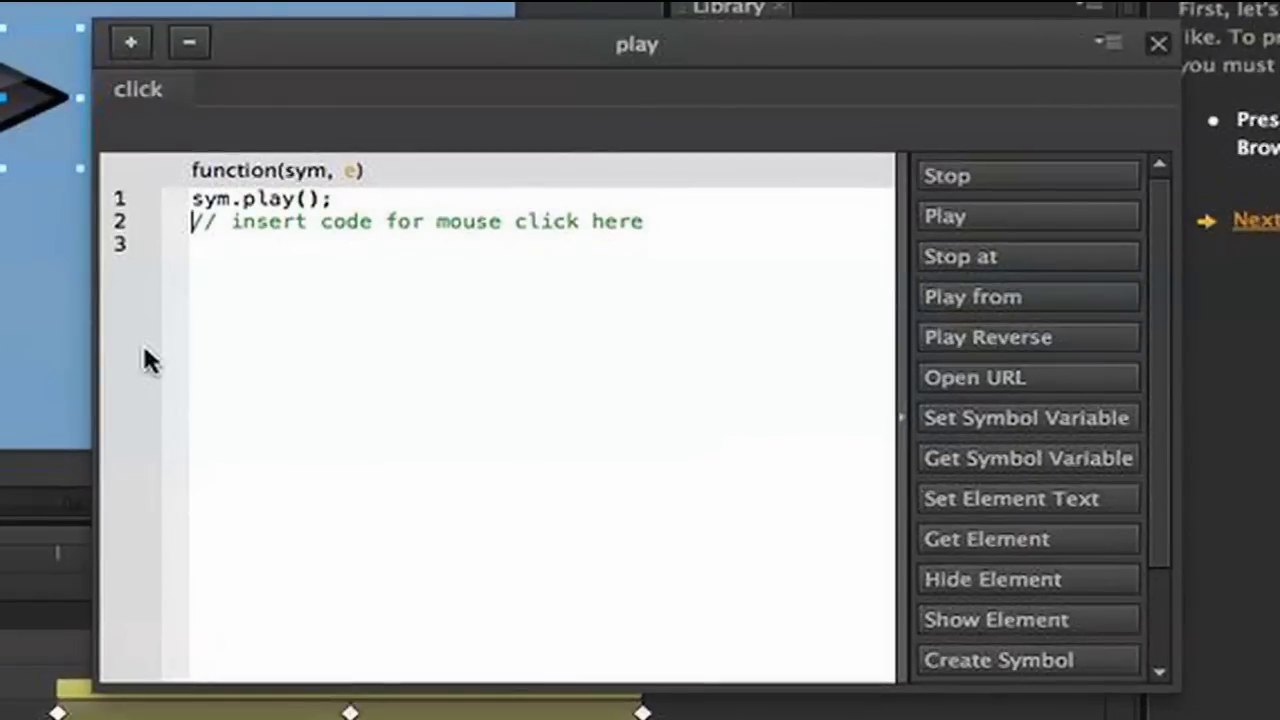
pyautogui.click(1157, 43)
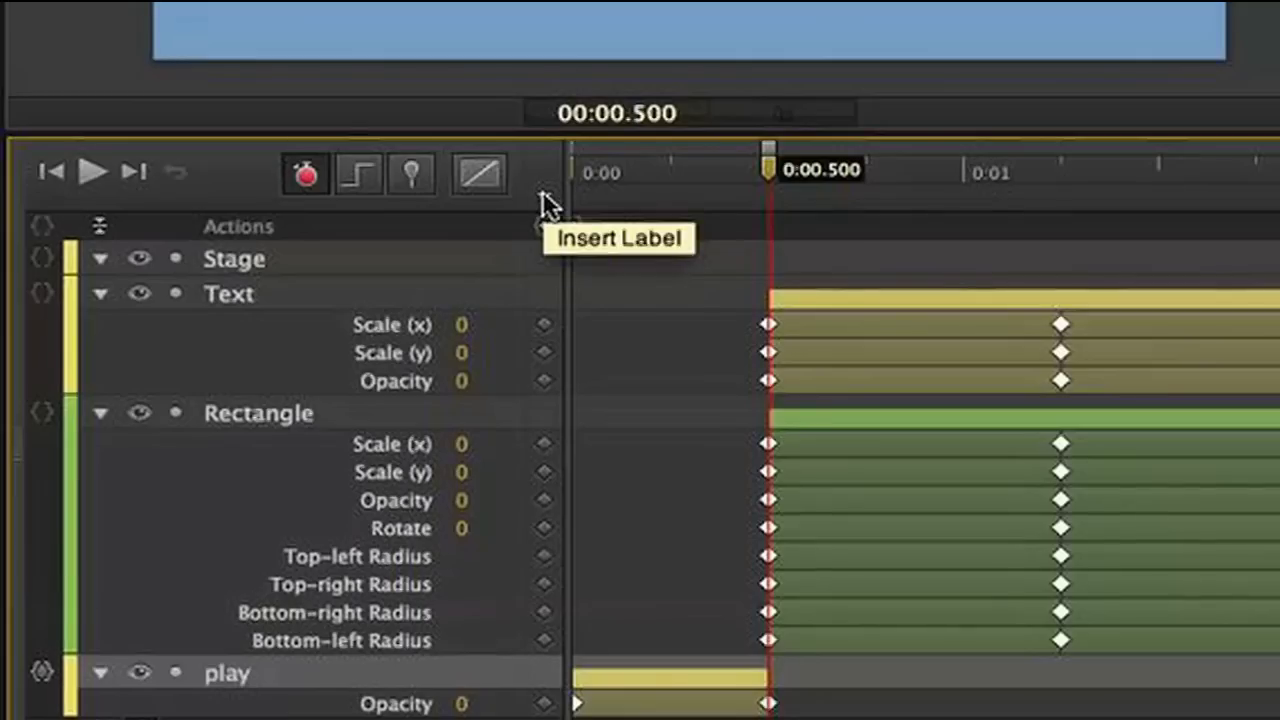
# Insert a timeline label at 0:00.500 and name it 'loop'.
pyautogui.click(542, 192)
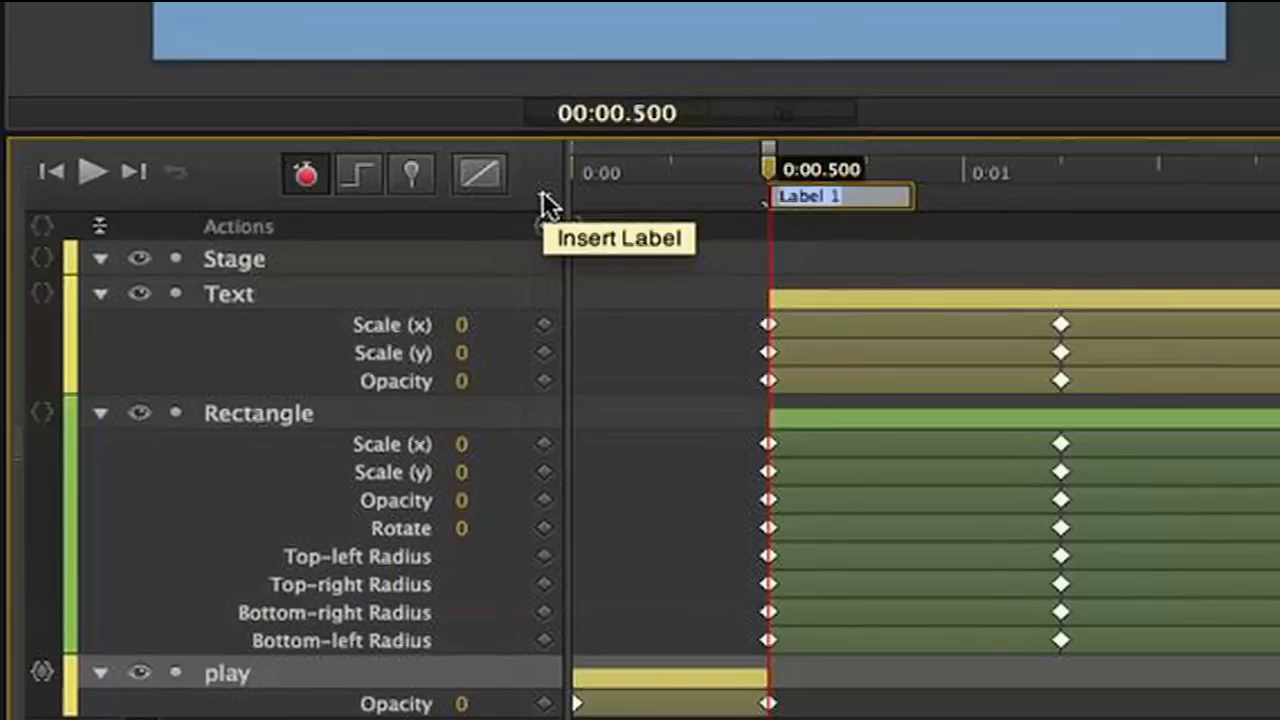
pyautogui.doubleClick(870, 200)
pyautogui.write('loop')
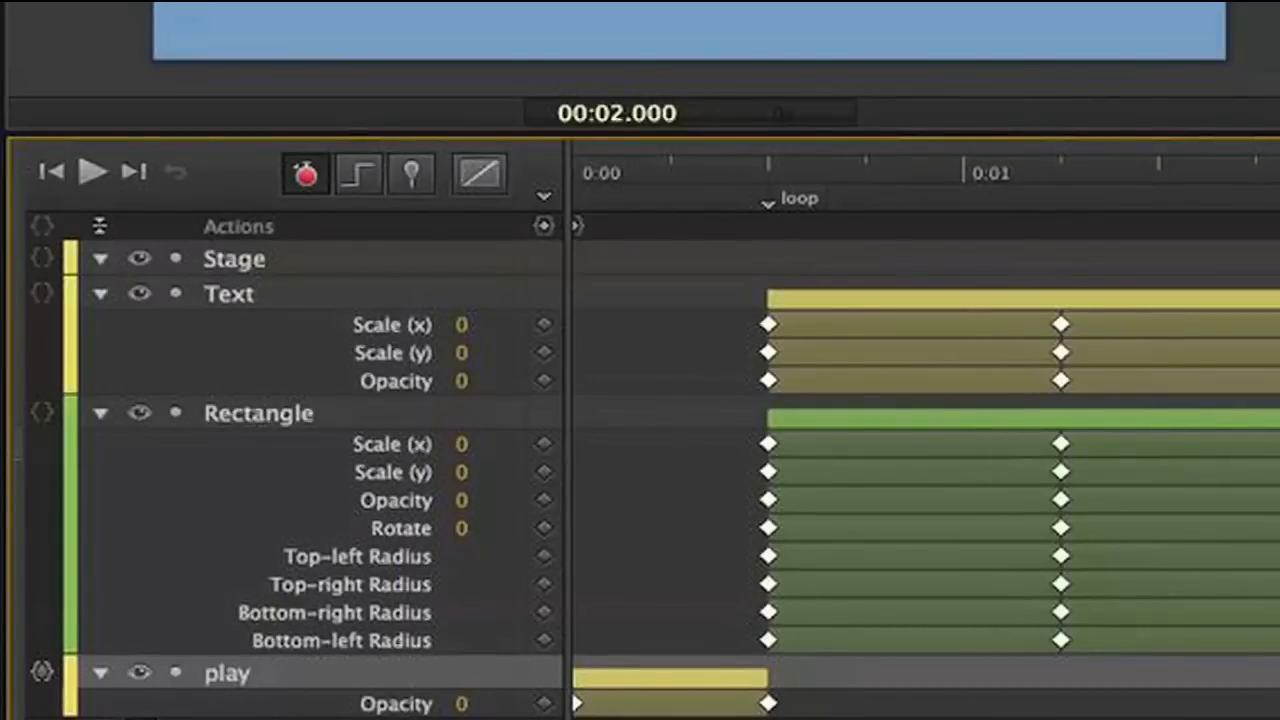
# Add a timeline complete event running sym.play("loop") so playback repeats from the loop label.
pyautogui.click(42, 236)
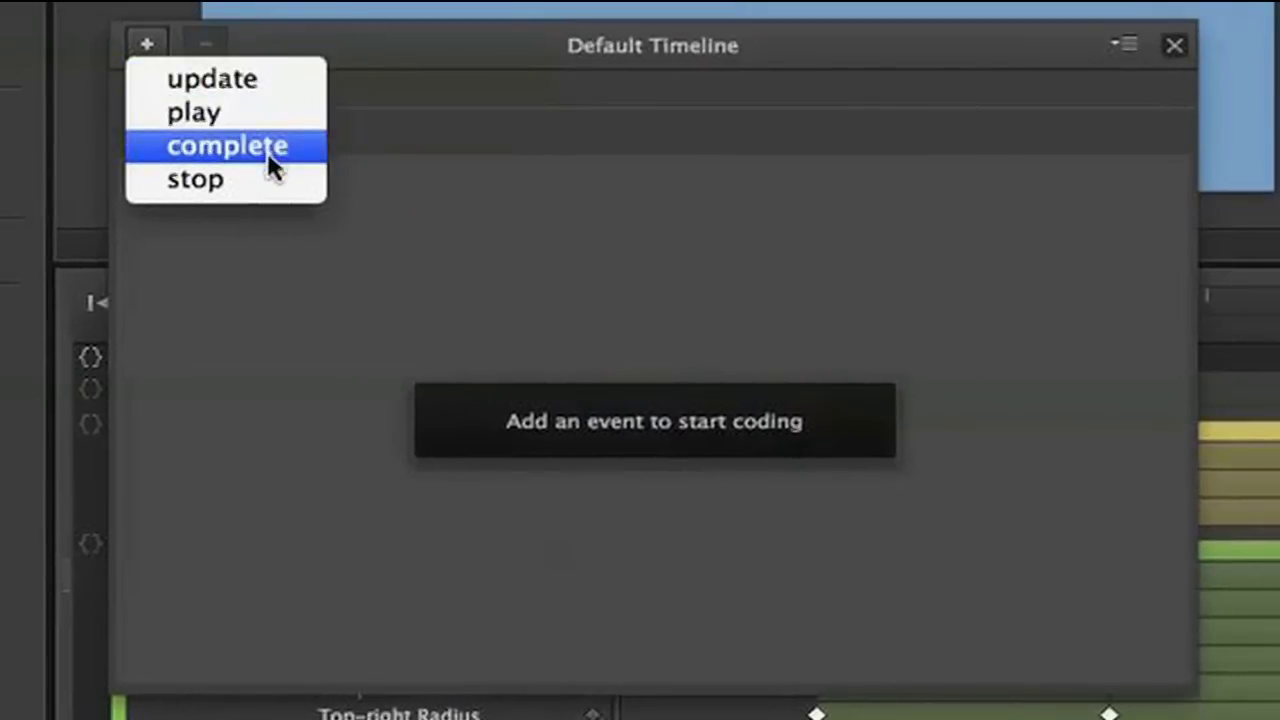
pyautogui.click(267, 150)
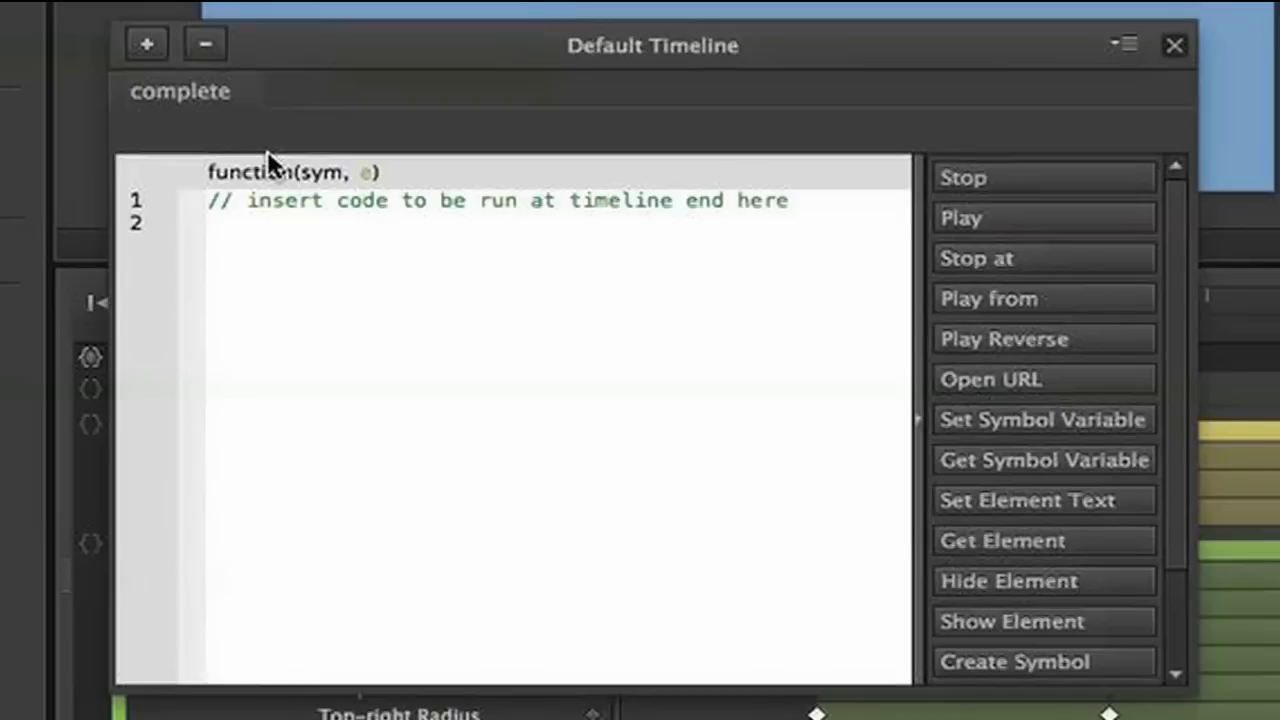
pyautogui.click(1012, 297)
pyautogui.write('"loo')
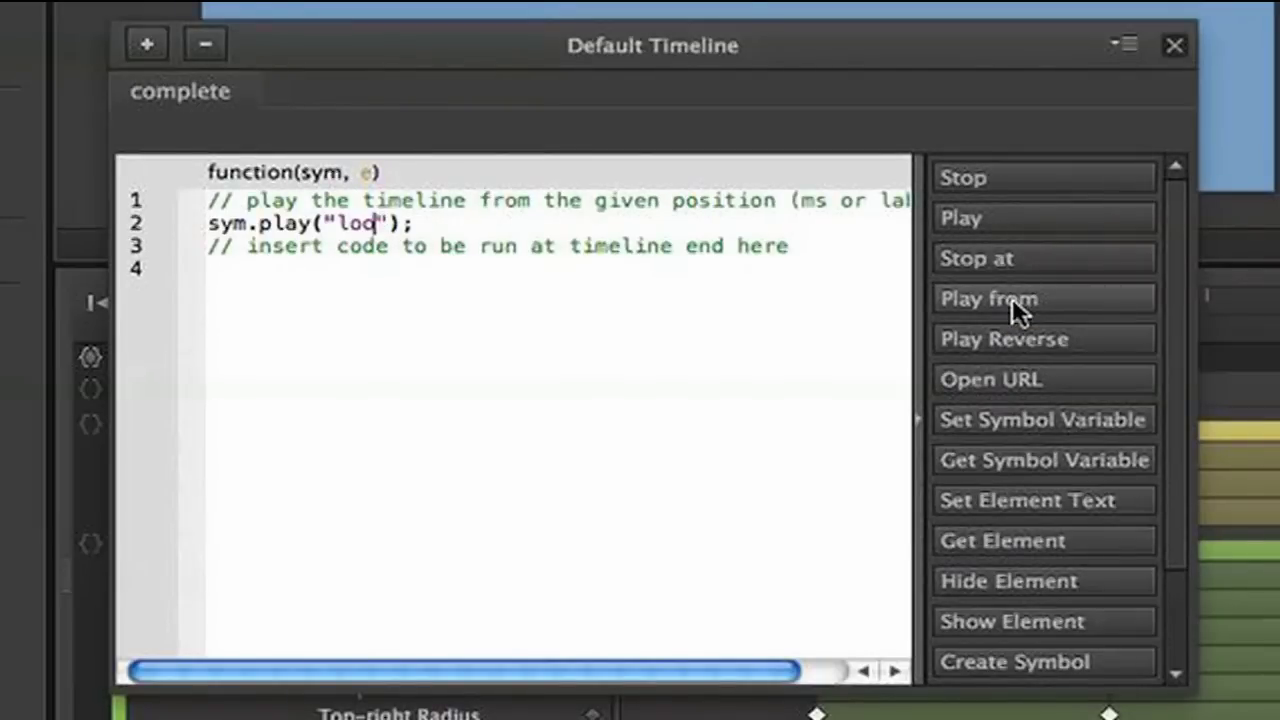
pyautogui.write('p')
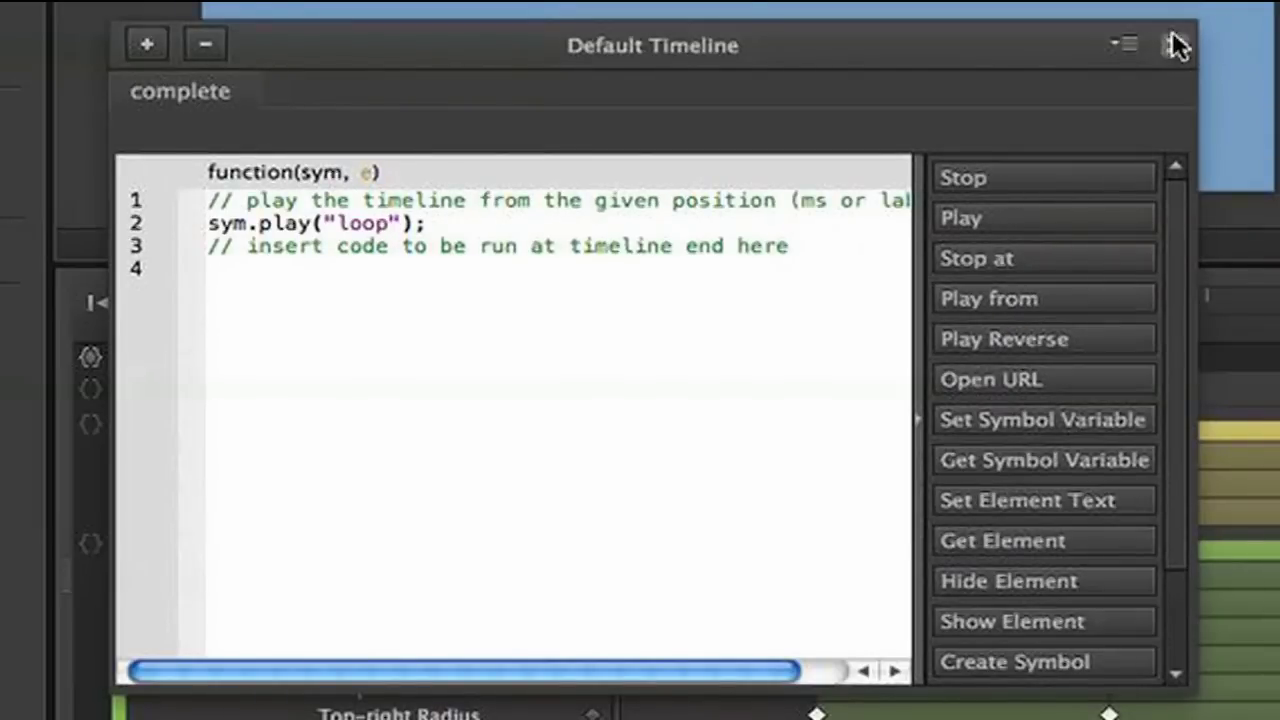
pyautogui.click(1173, 46)
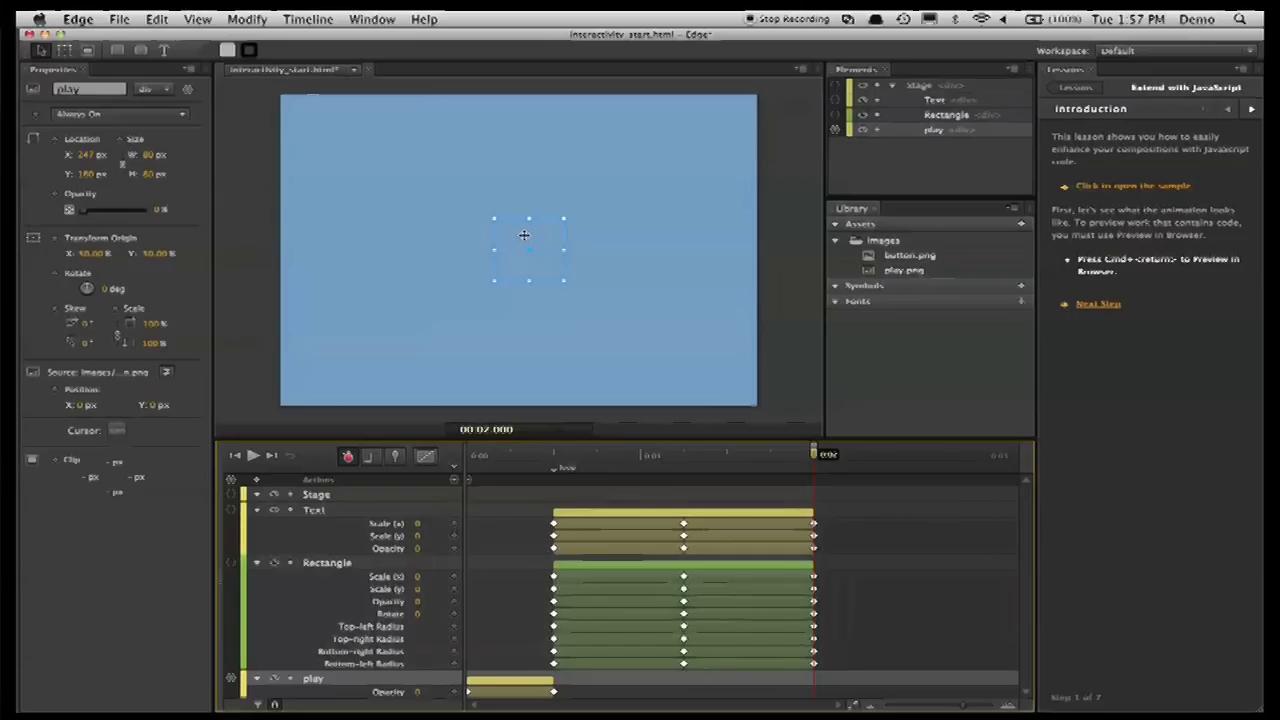